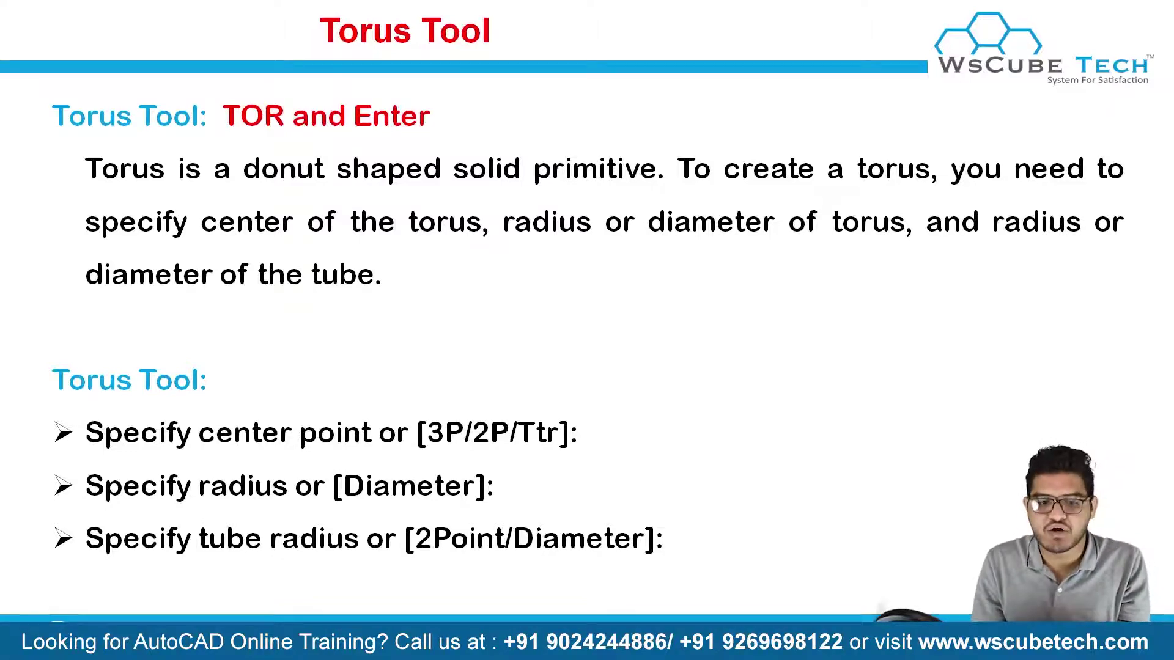
Step: Switch from the Torus Tool presentation slide to the AutoCAD 2019 window
key("alt+Tab")
key("alt+Tab")
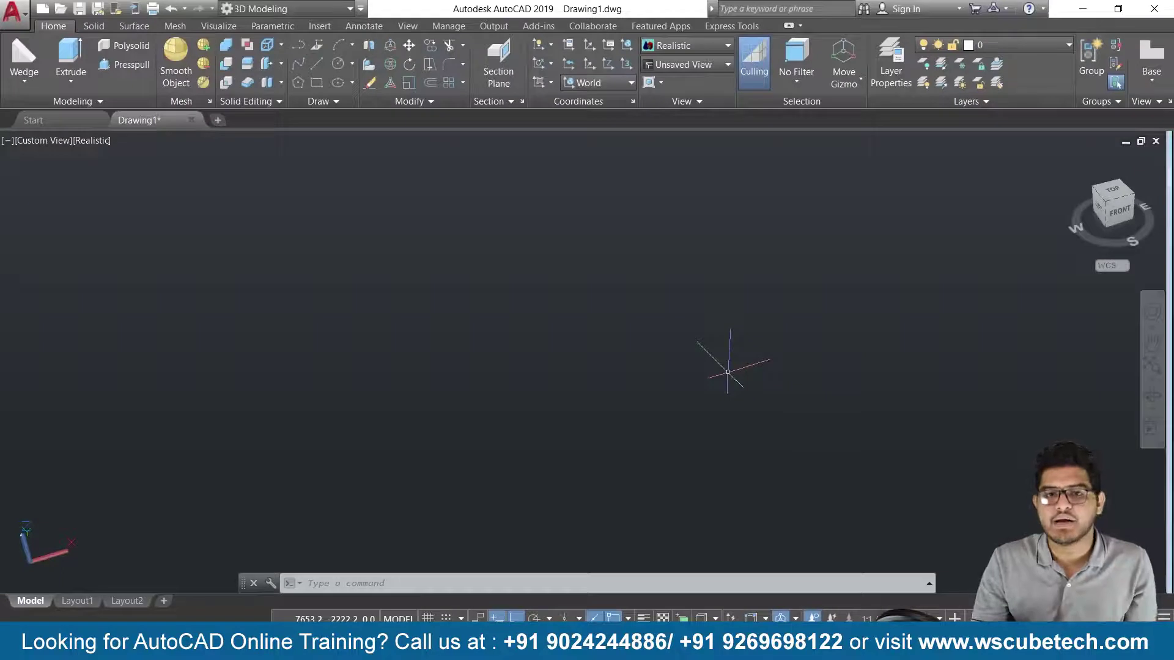
Step: Start the TORUS command with the tor alias and pick the torus center point
left_click(42, 75)
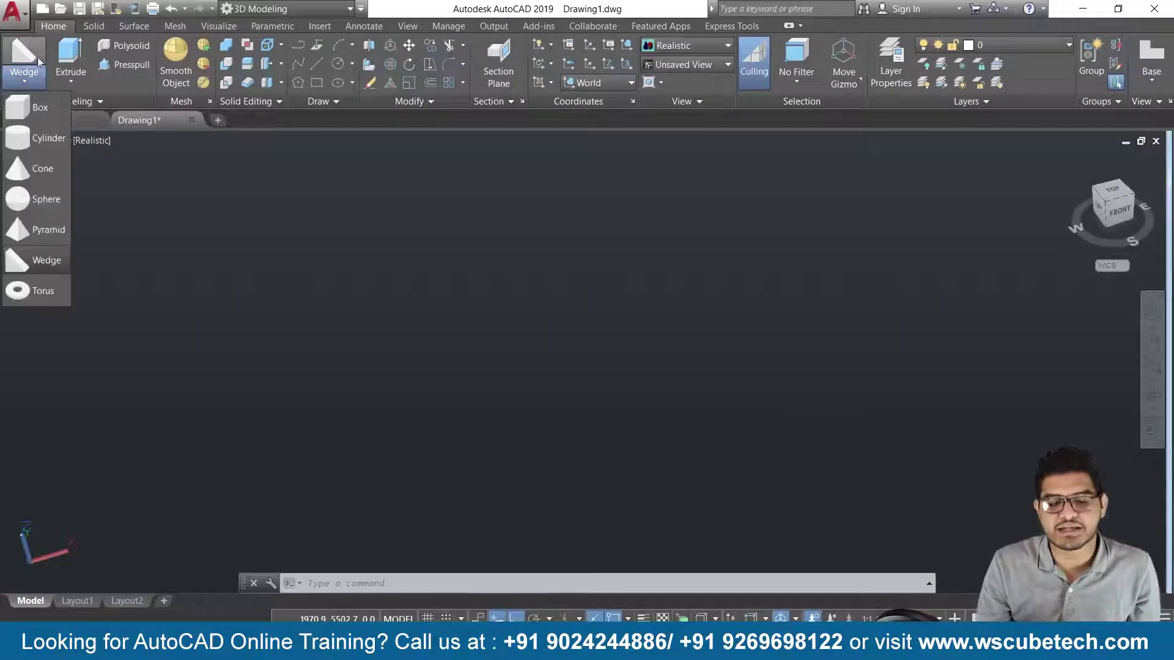
left_click(34, 294)
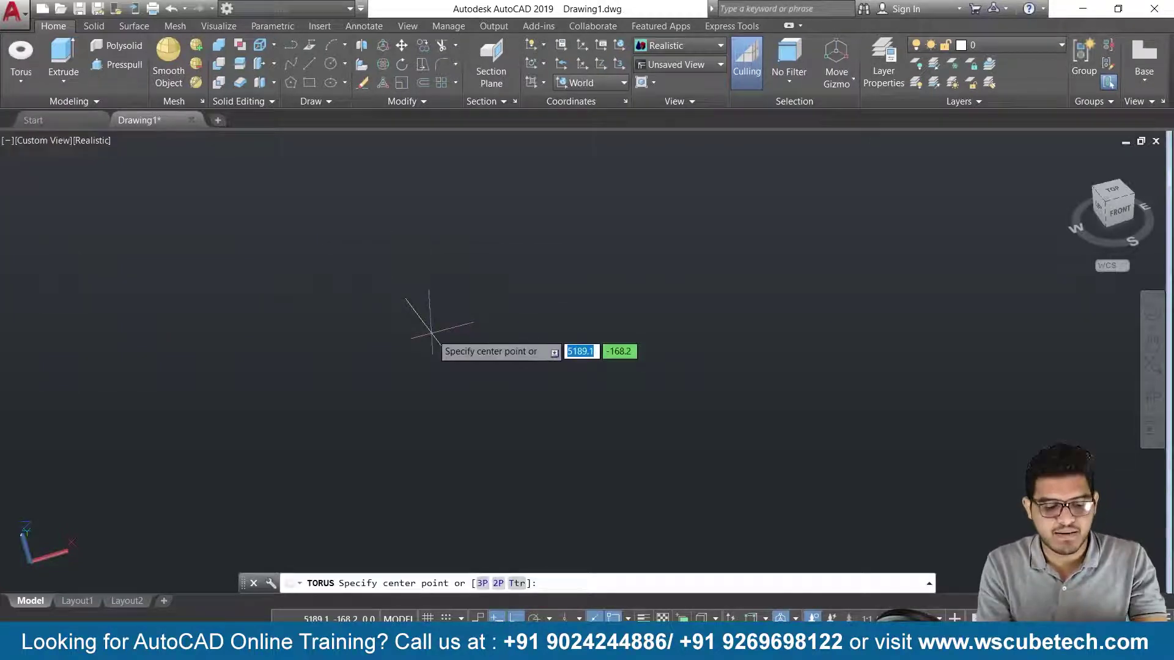
key("Escape")
type("to")
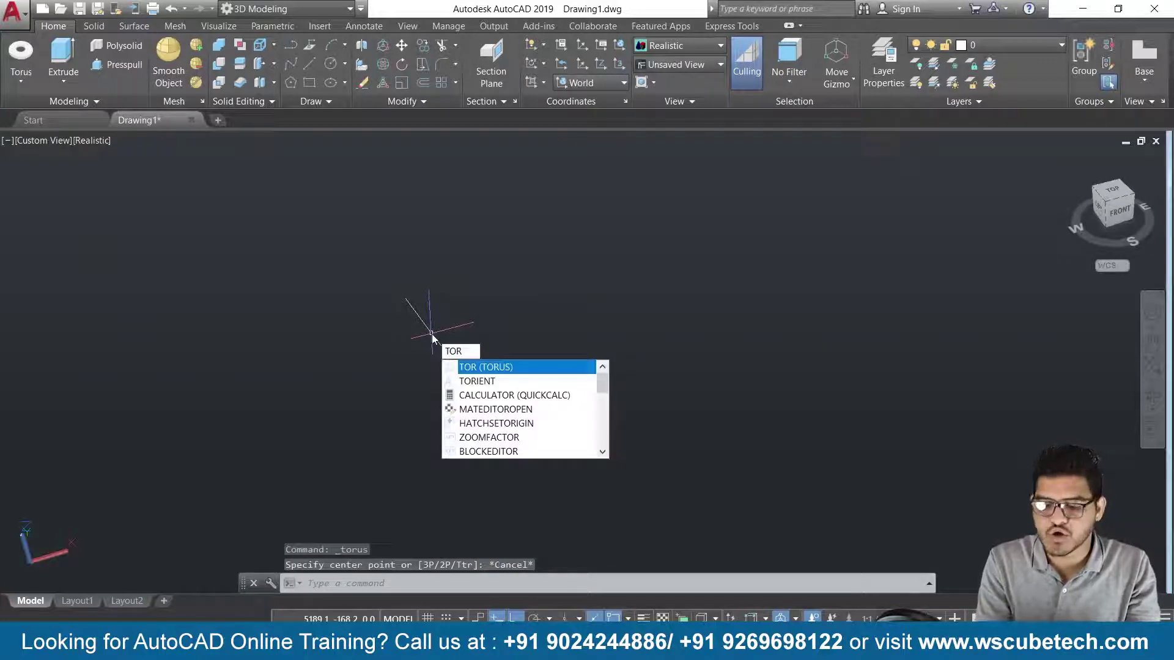
key("Return")
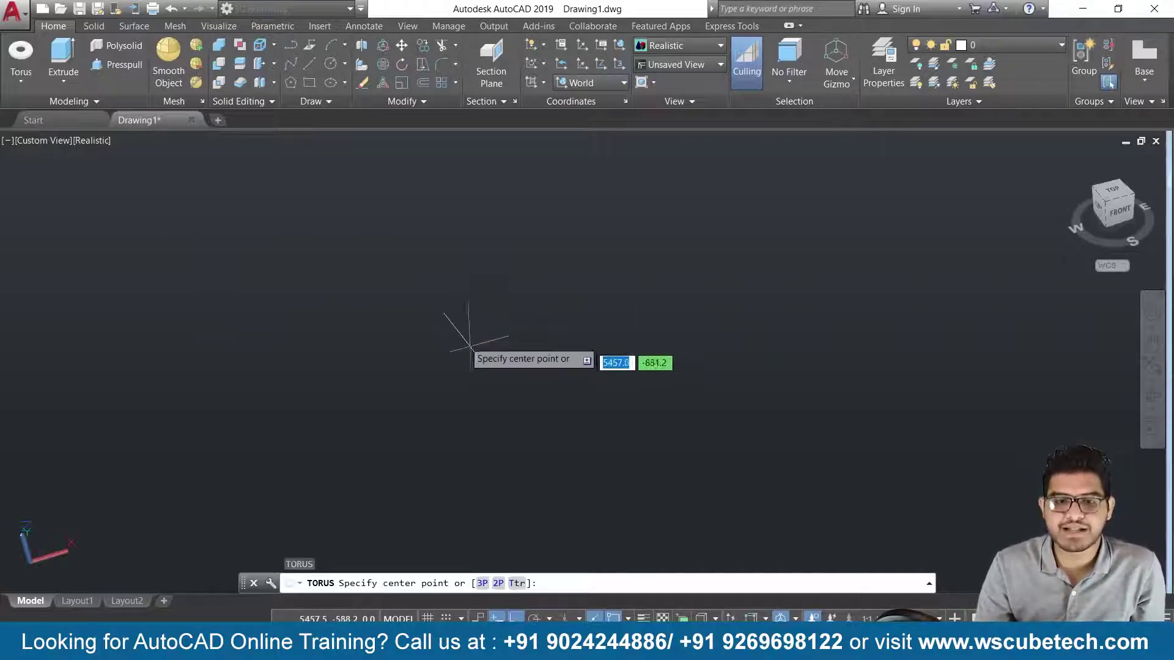
left_click(415, 346)
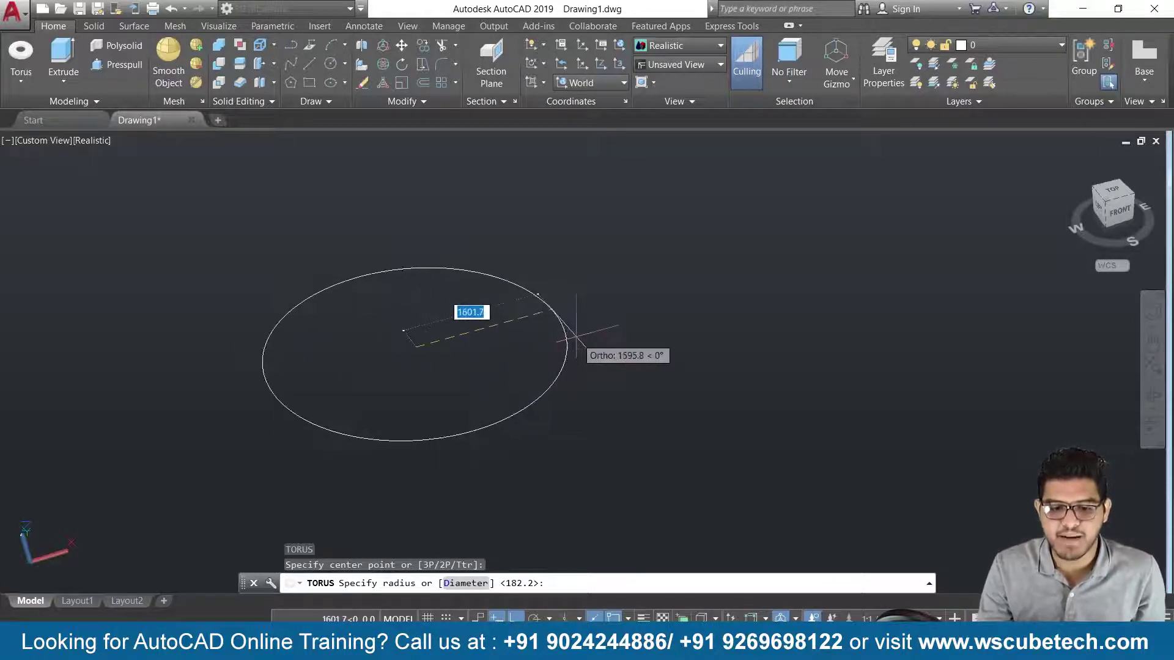
Step: Give the new torus a radius of 150
type("150")
key("Return")
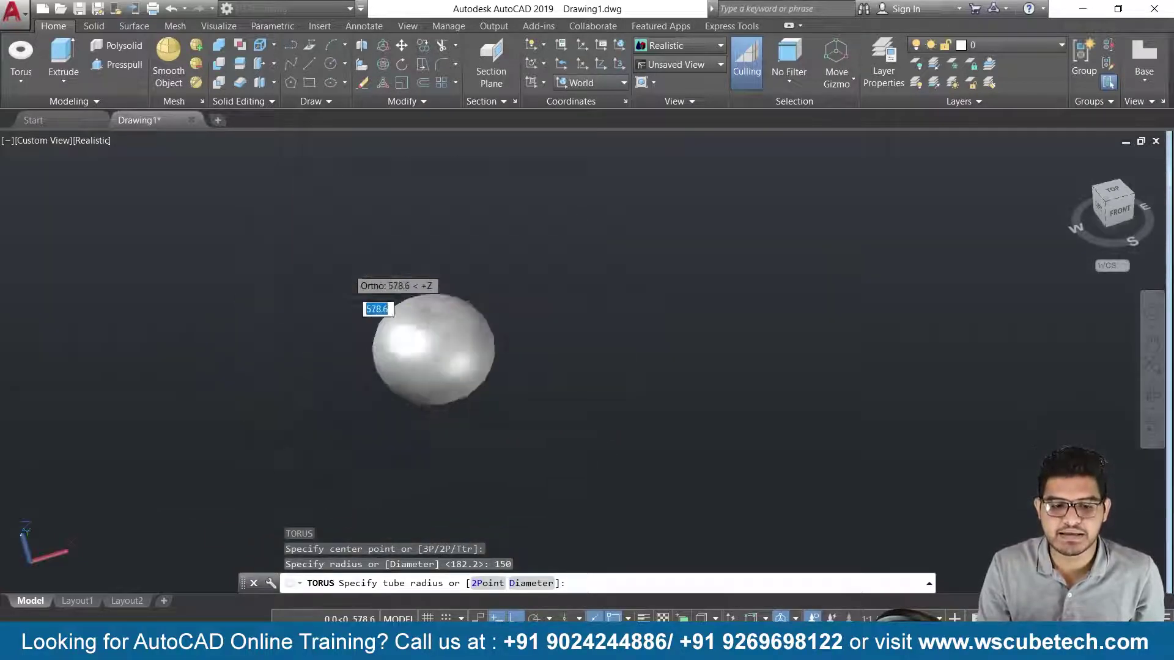
Step: Zoom and pan in to inspect the torus tube preview
scroll(347, 267, "down", 3)
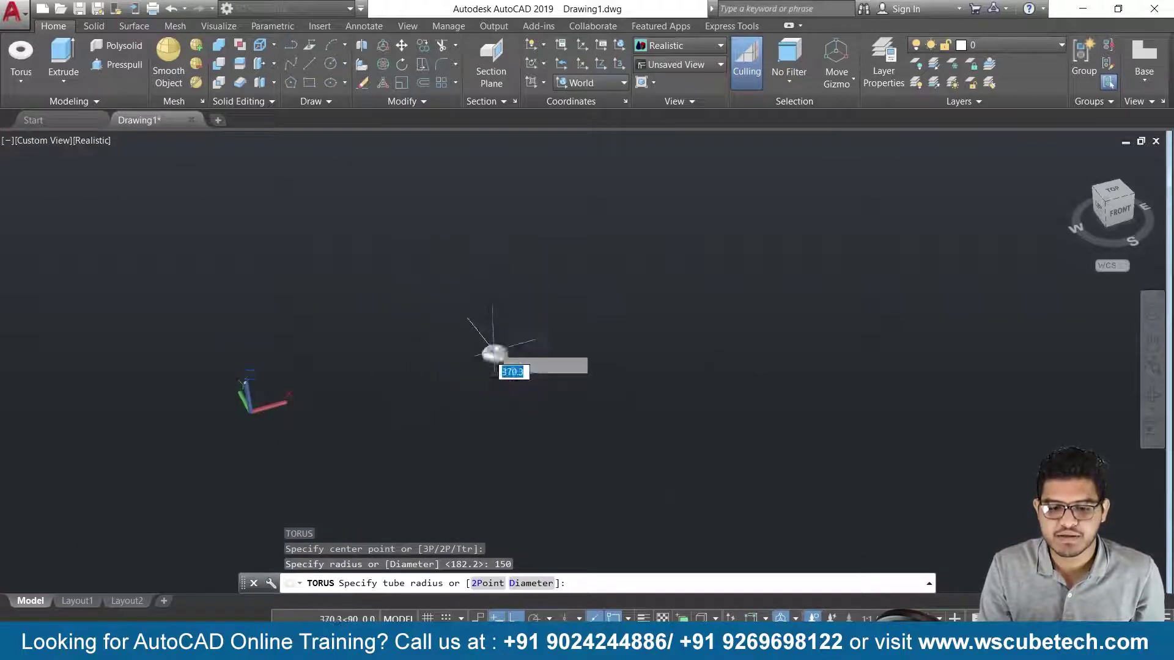
scroll(489, 353, "up", 2)
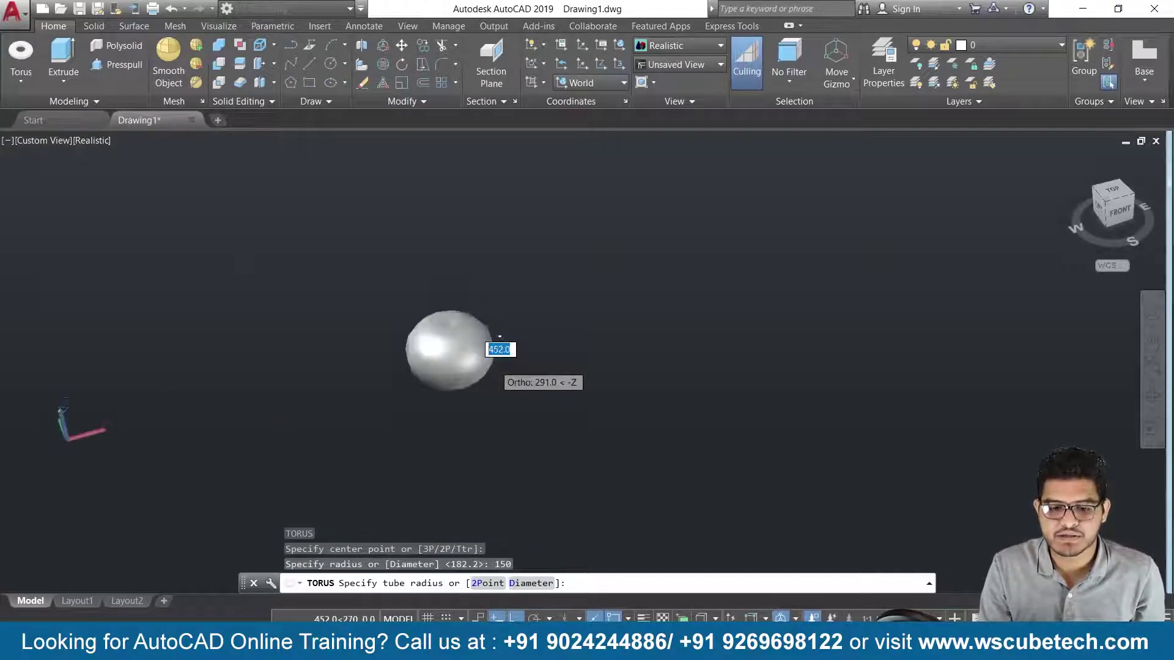
scroll(392, 345, "up", 2)
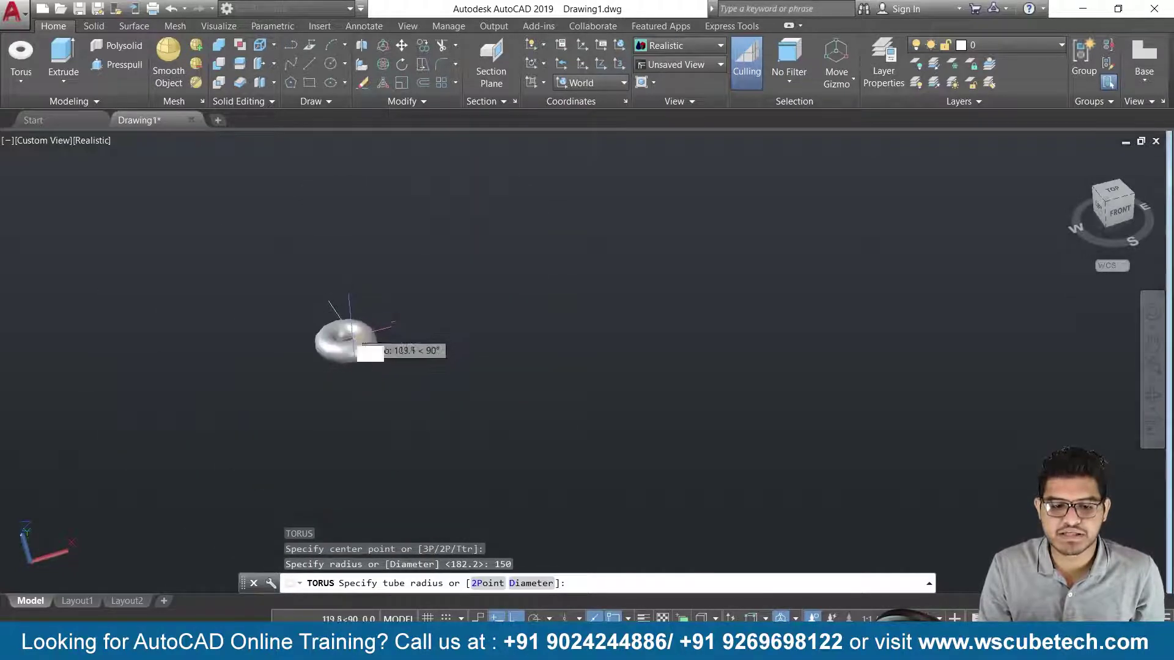
scroll(356, 335, "up", 1)
scroll(353, 336, "up", 2)
middle_click_drag(352, 335, 747, 362)
scroll(437, 349, "up", 1)
scroll(742, 355, "up", 2)
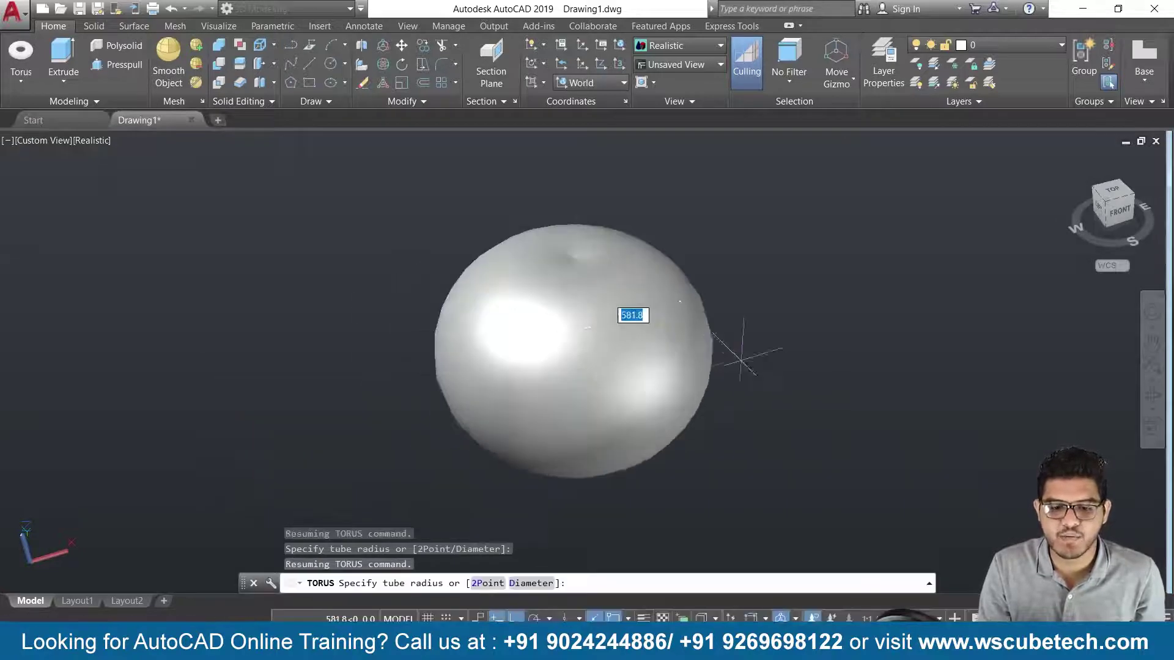
scroll(672, 342, "down", 3)
scroll(606, 333, "down", 1)
scroll(575, 333, "up", 1)
scroll(572, 334, "up", 1)
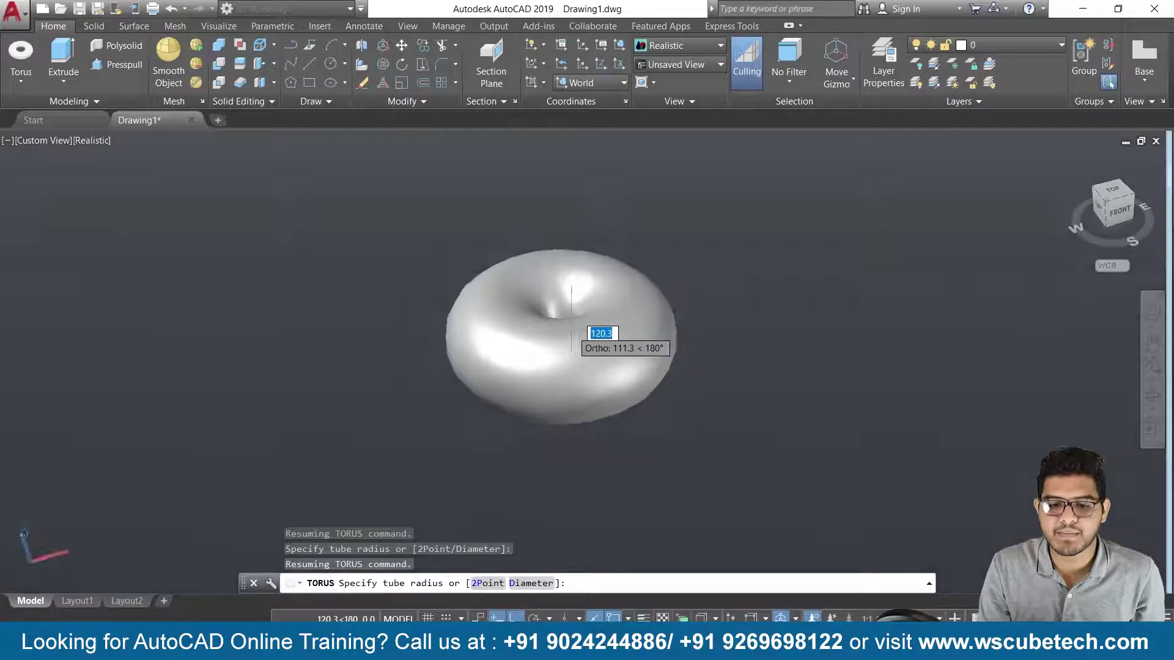
scroll(568, 327, "up", 1)
scroll(556, 336, "up", 1)
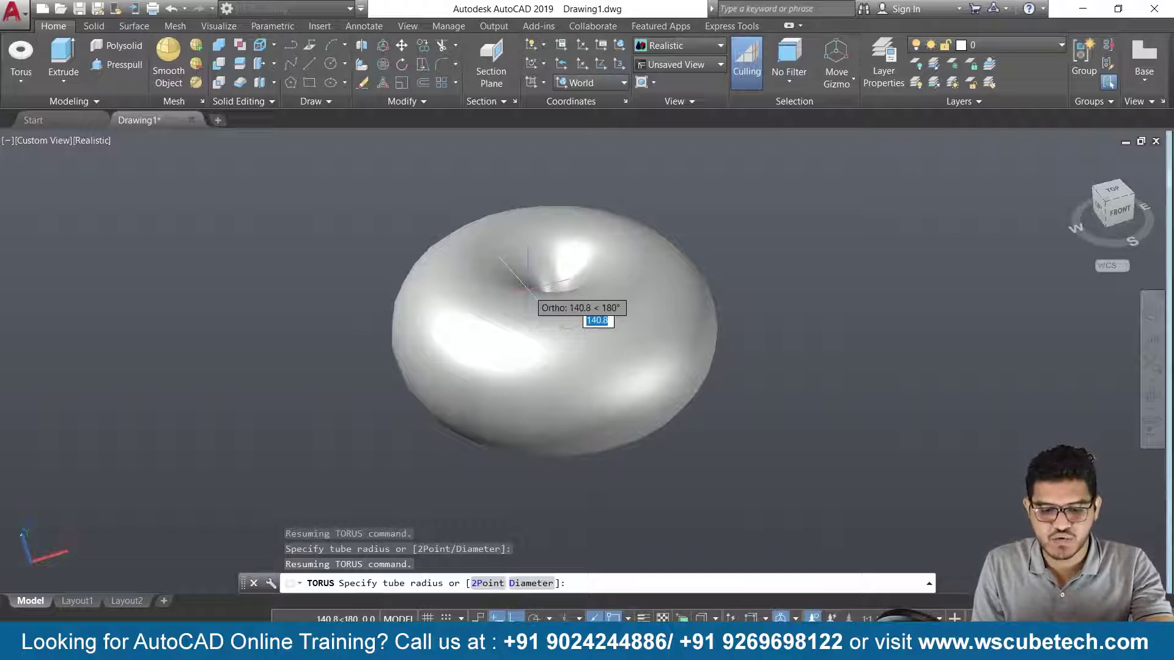
Step: Turn Ortho off and complete the torus with a tube radius of 50
key("F8")
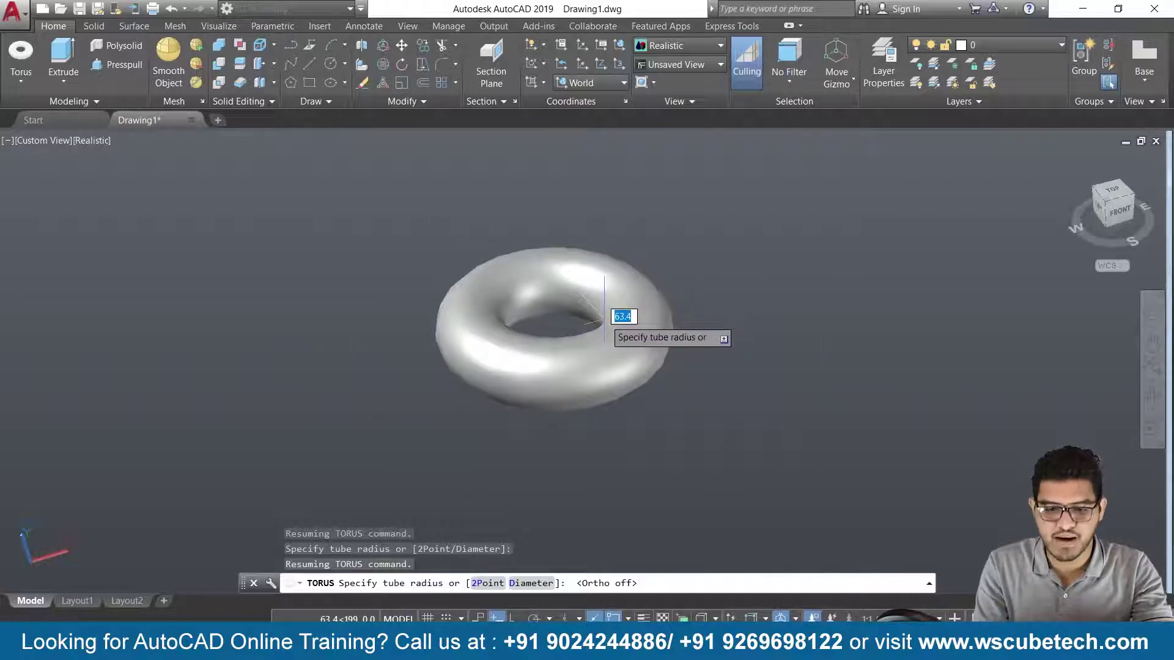
type("50")
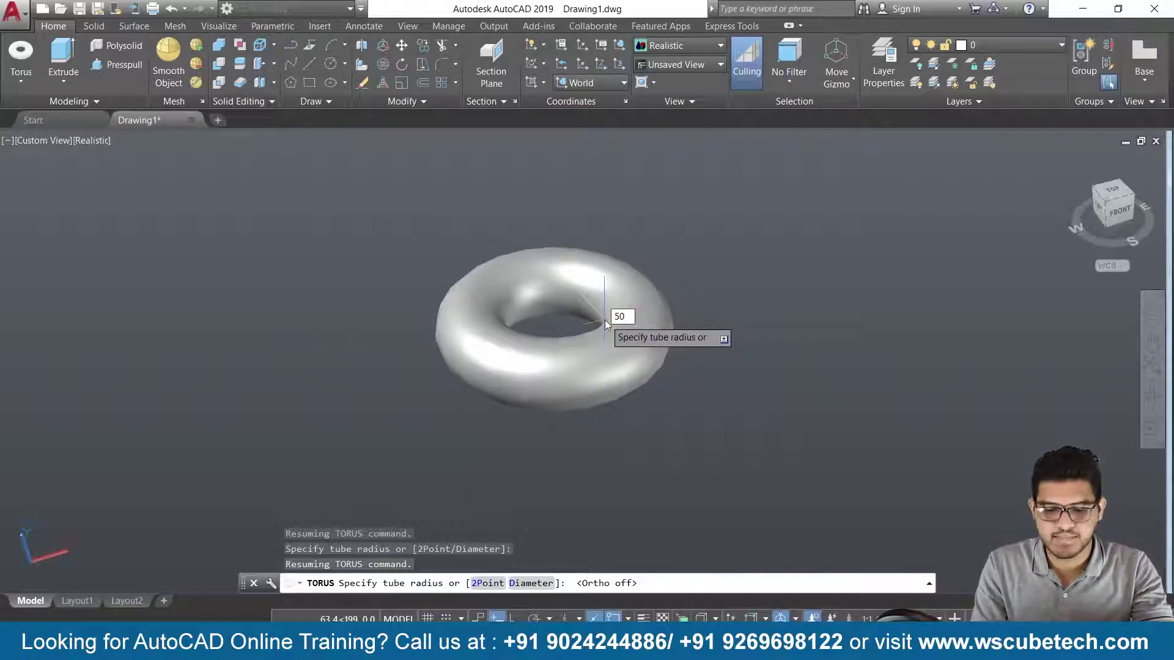
key("Return")
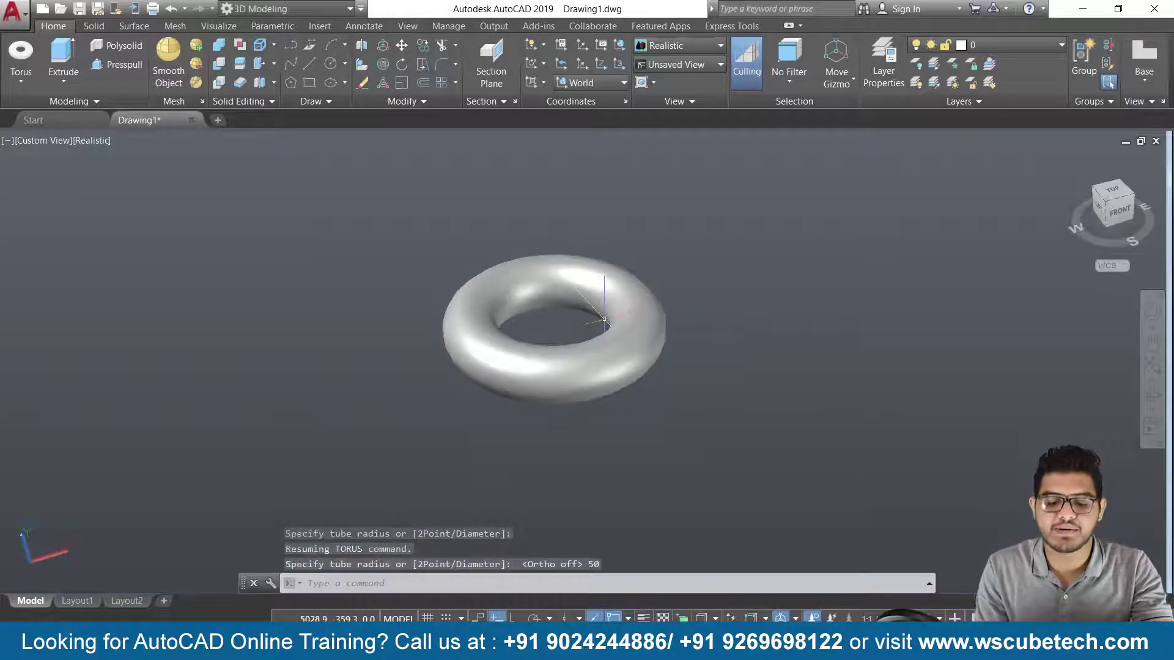
Step: Shift the view left and start a second TORUS from the Home ribbon
scroll(478, 427, "up", 2)
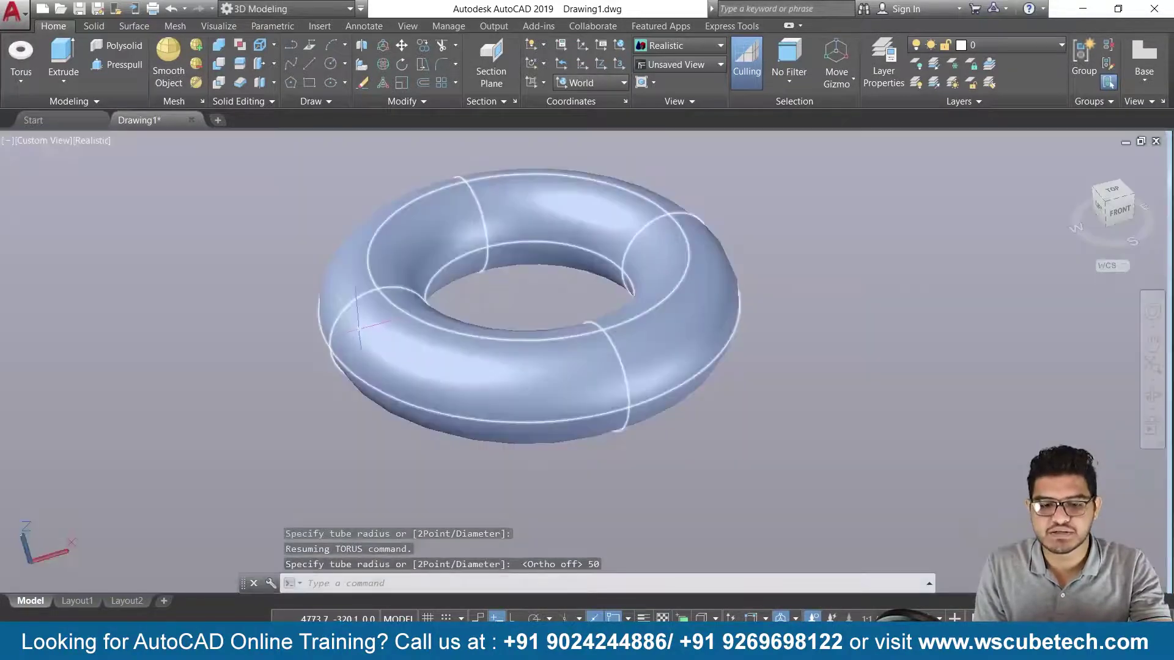
scroll(464, 209, "down", 1)
mouse_move(709, 315)
middle_mouse_down()
mouse_move(479, 402)
mouse_move(426, 398)
middle_mouse_up()
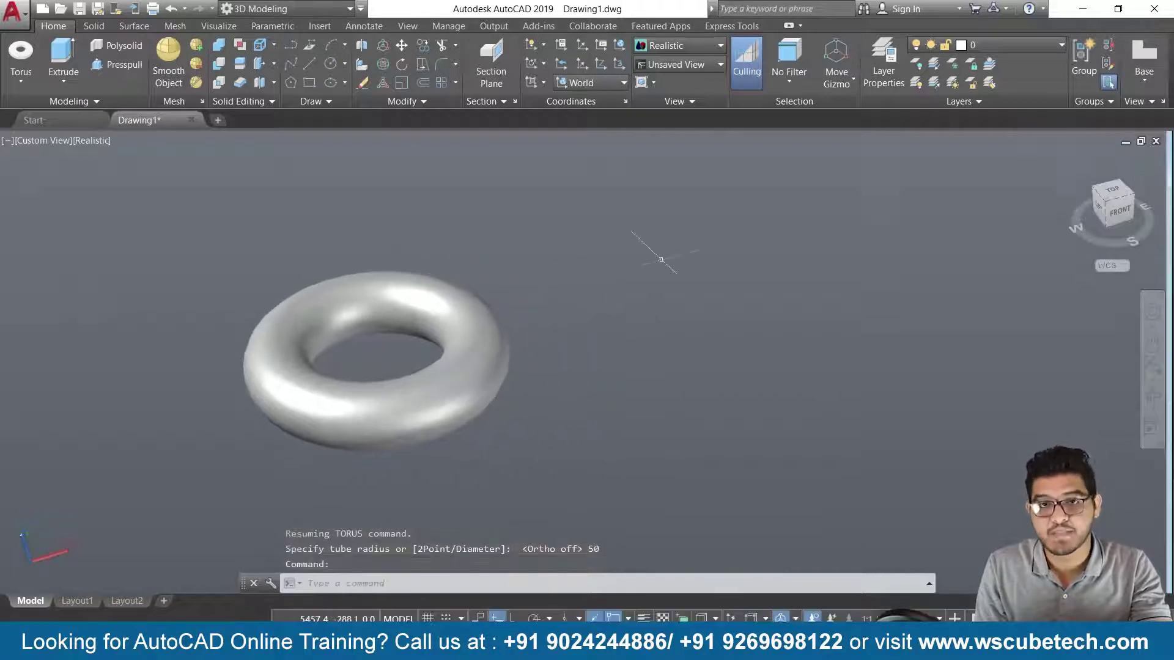
scroll(688, 265, "down", 2)
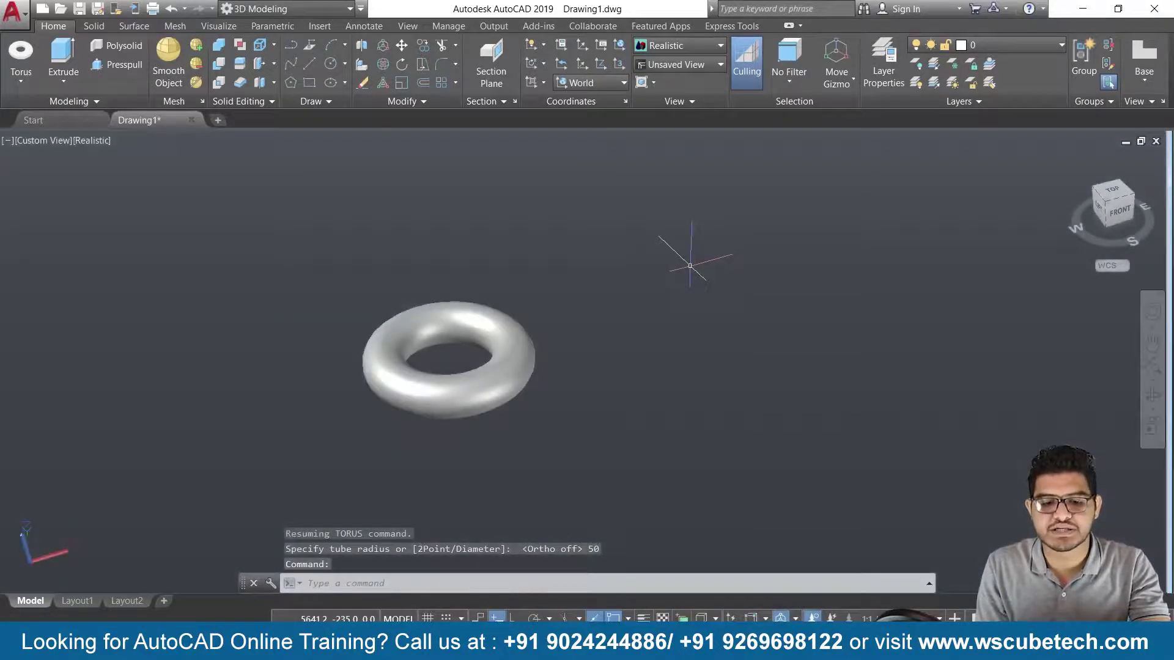
scroll(690, 266, "up", 2)
scroll(690, 267, "up", 2)
scroll(690, 267, "down", 2)
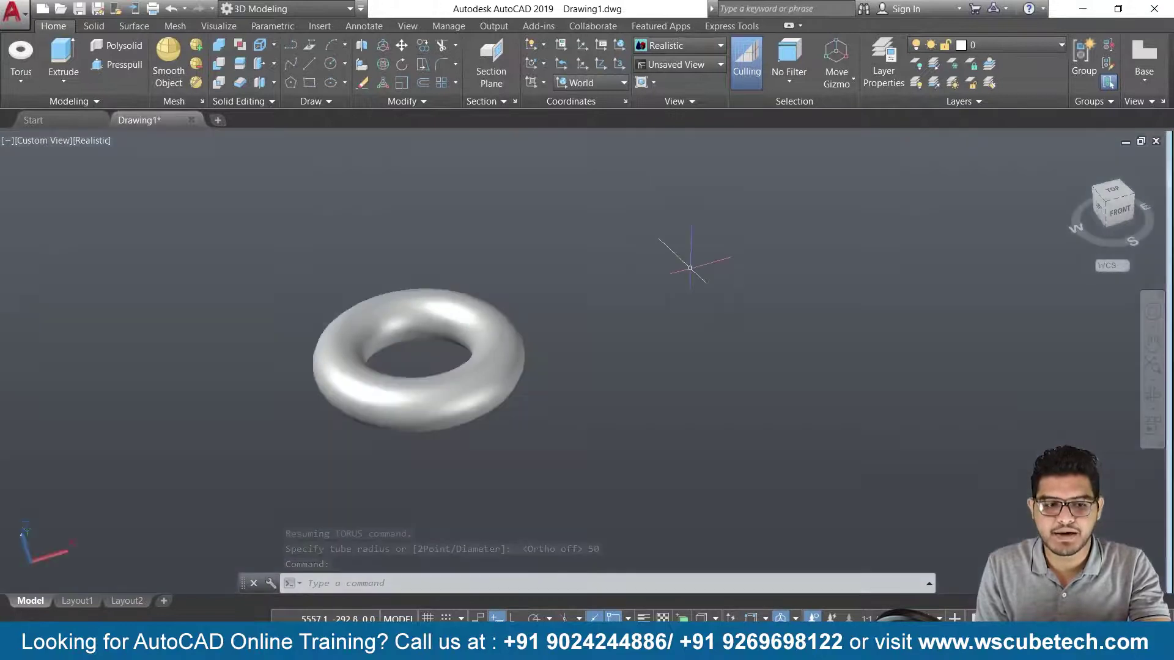
left_click(14, 54)
scroll(673, 330, "down", 1)
scroll(672, 330, "down", 1)
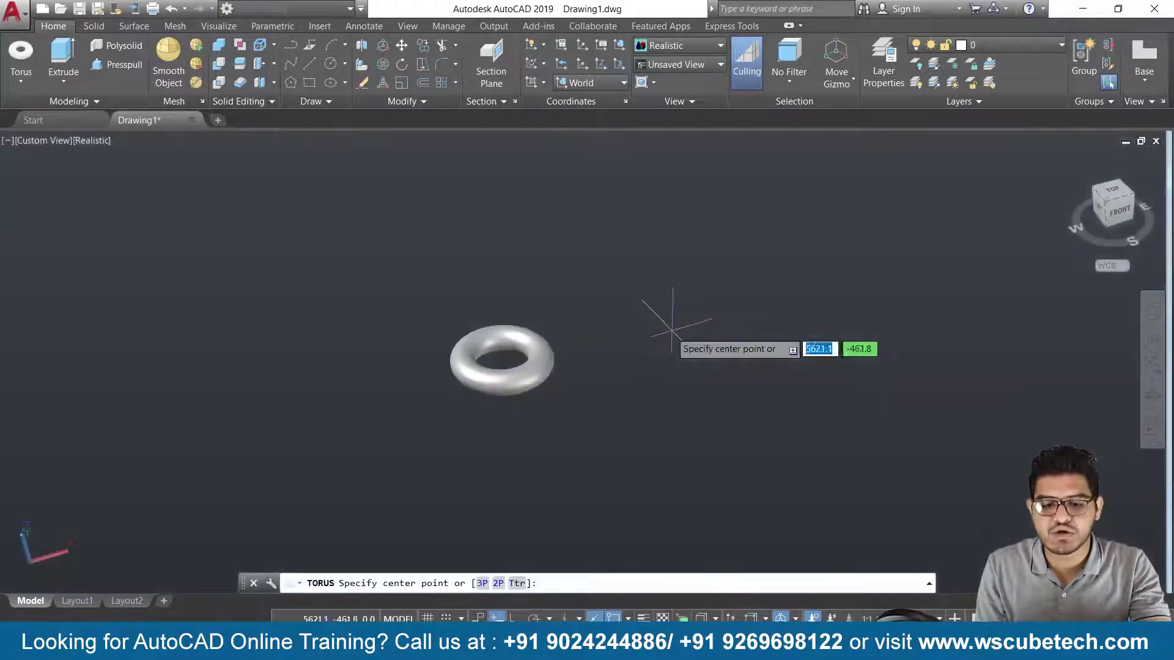
Step: Place a torus right of the first with radius 200 and tube diameter 60
middle_click_drag(673, 330, 475, 351)
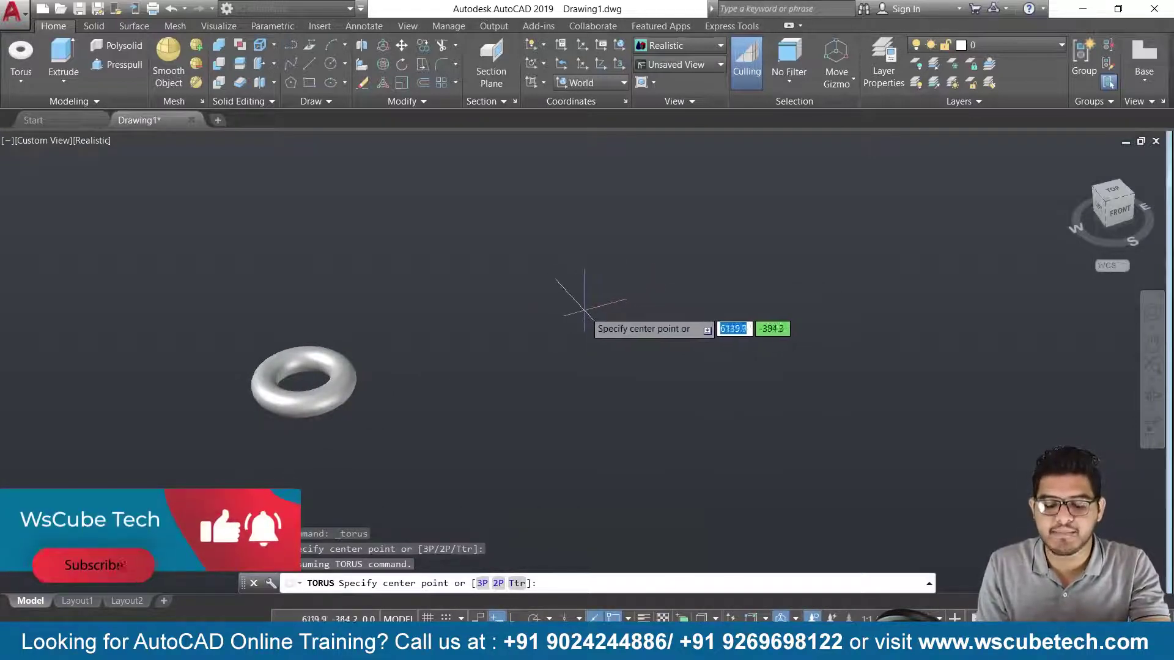
left_click(582, 310)
type("200")
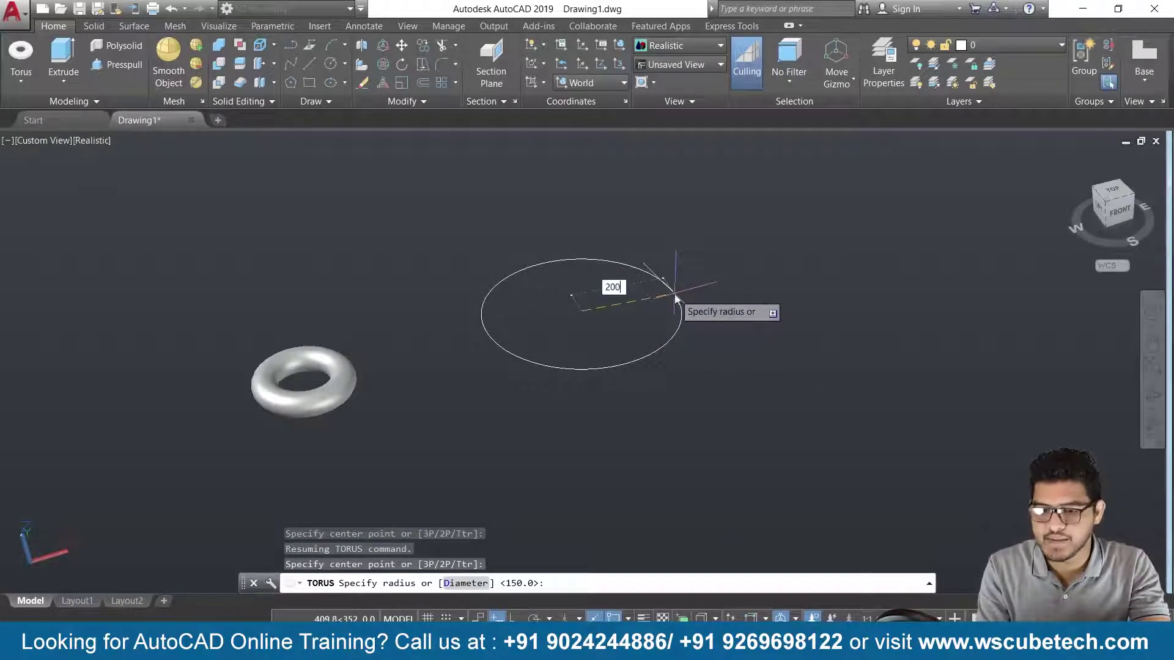
key("Return")
type("d")
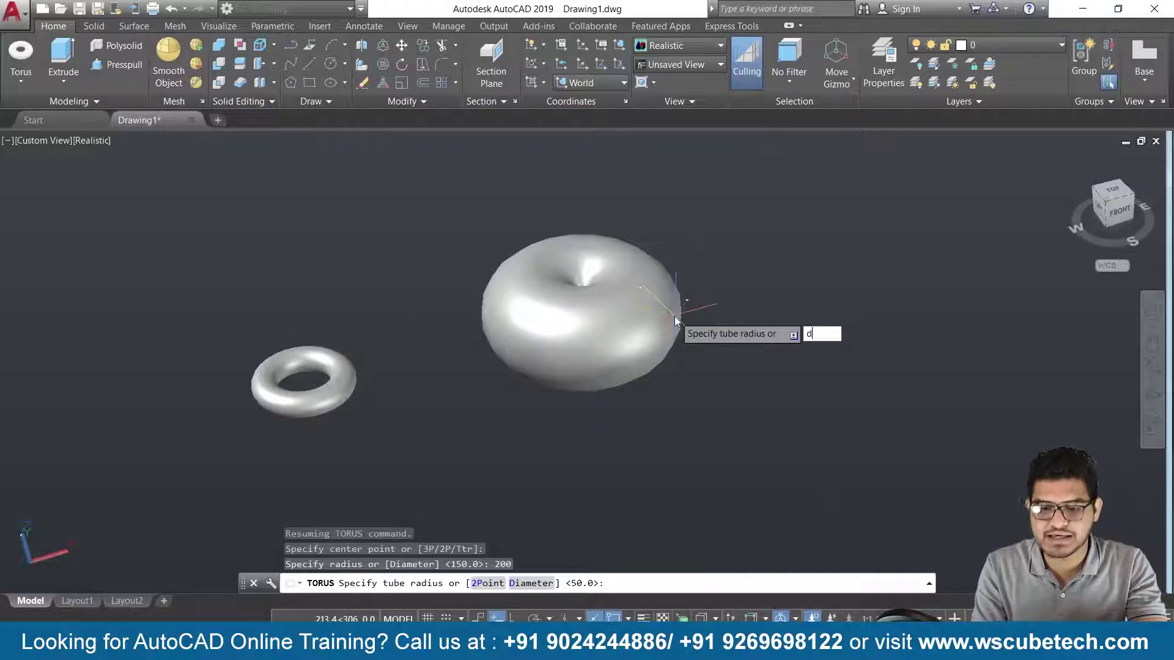
key("Return")
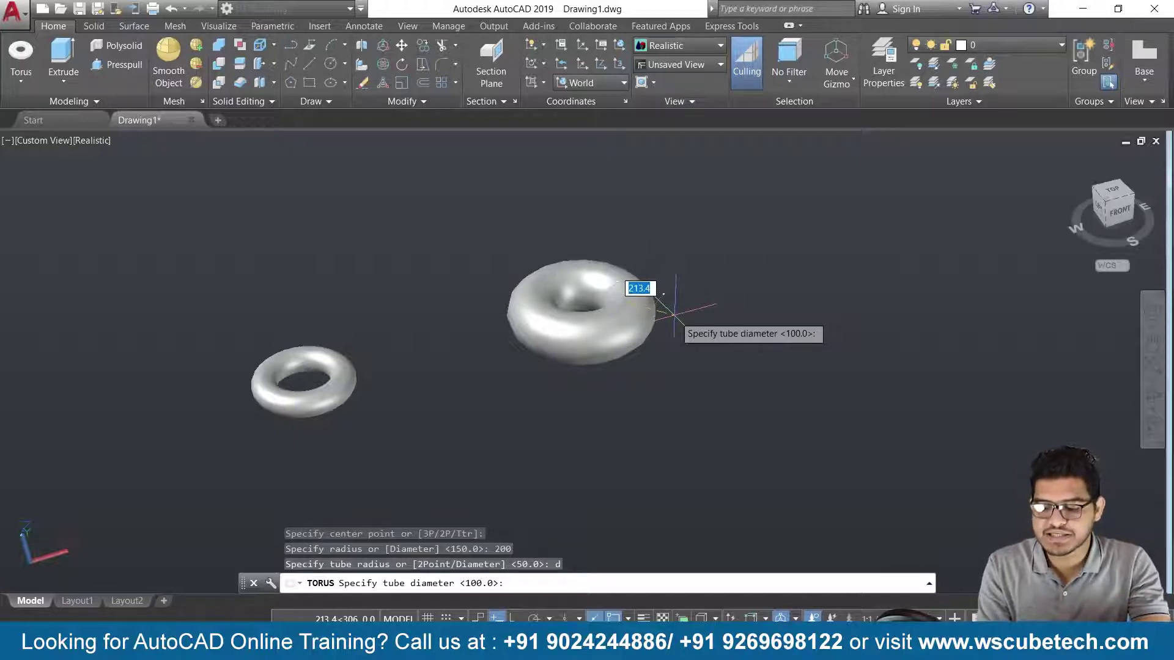
key("Return")
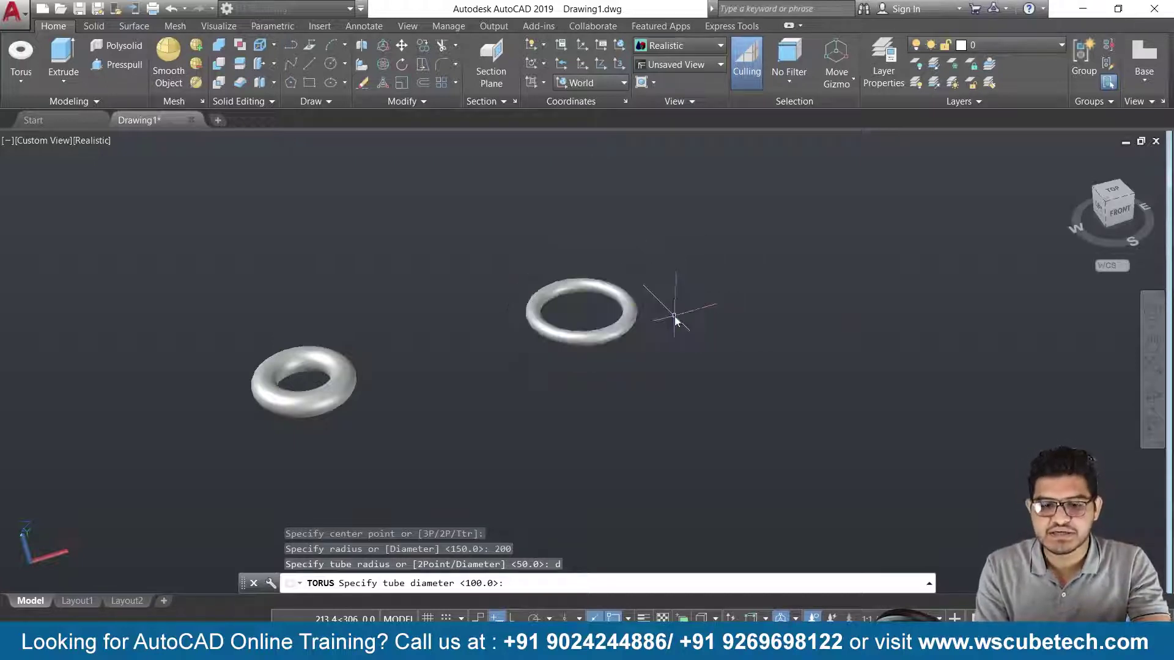
scroll(584, 147, "up", 2)
scroll(584, 147, "up", 1)
scroll(580, 147, "down", 3)
scroll(581, 245, "up", 1)
scroll(562, 248, "up", 3)
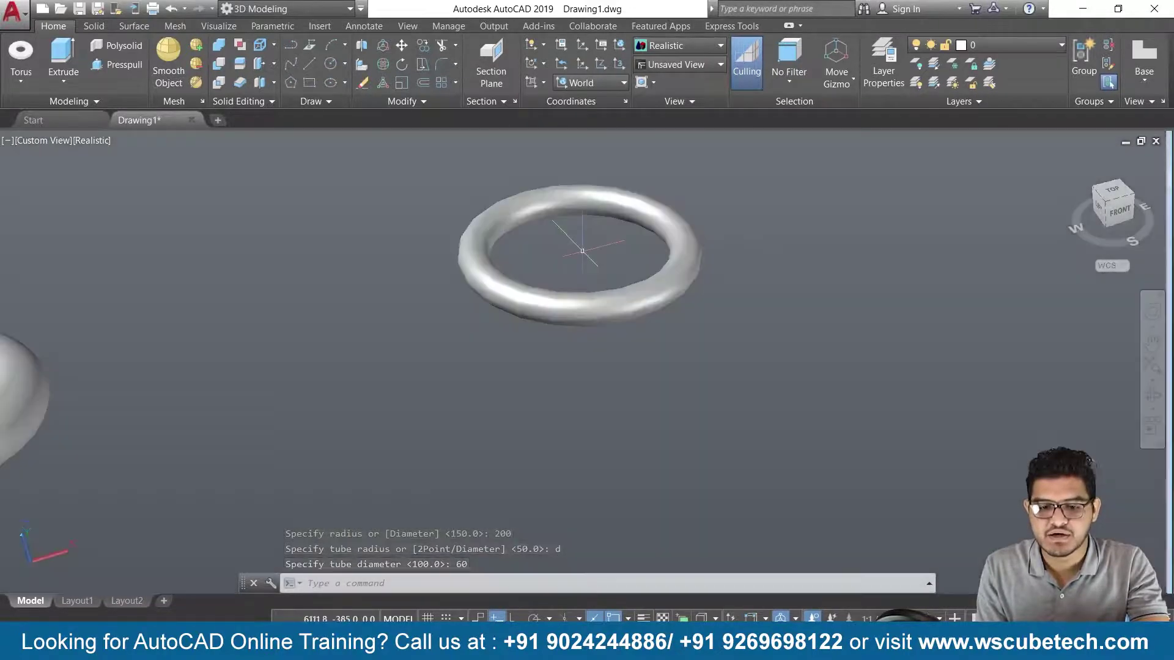
scroll(562, 211, "up", 2)
scroll(621, 177, "down", 2)
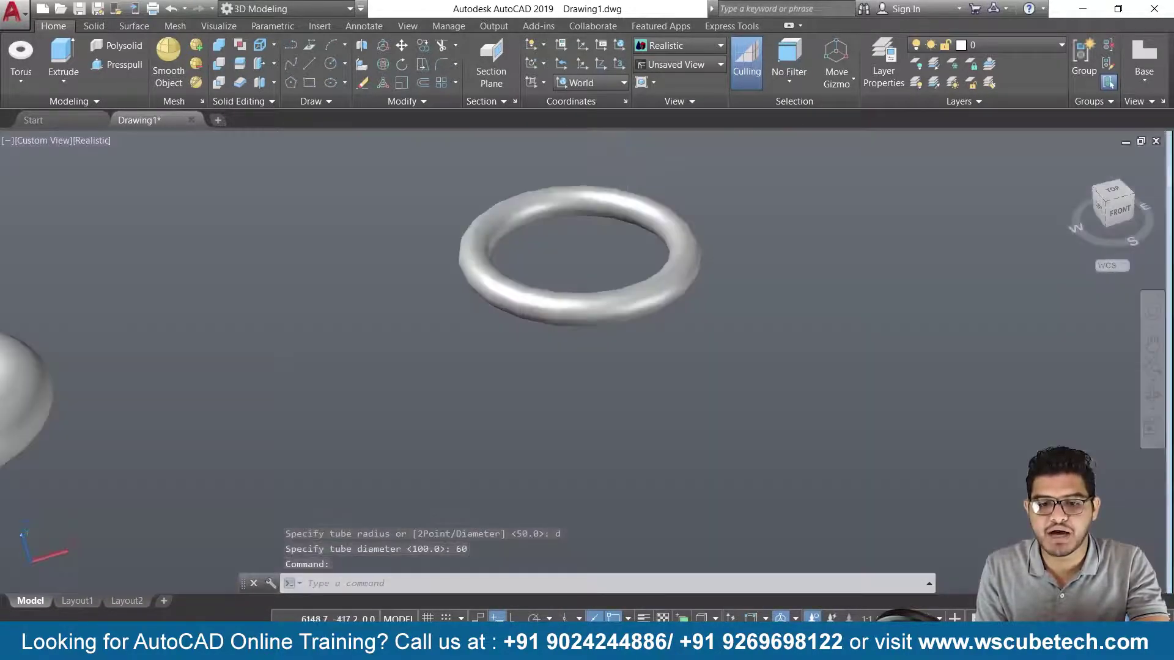
scroll(620, 171, "down", 2)
scroll(619, 190, "down", 1)
scroll(620, 192, "up", 1)
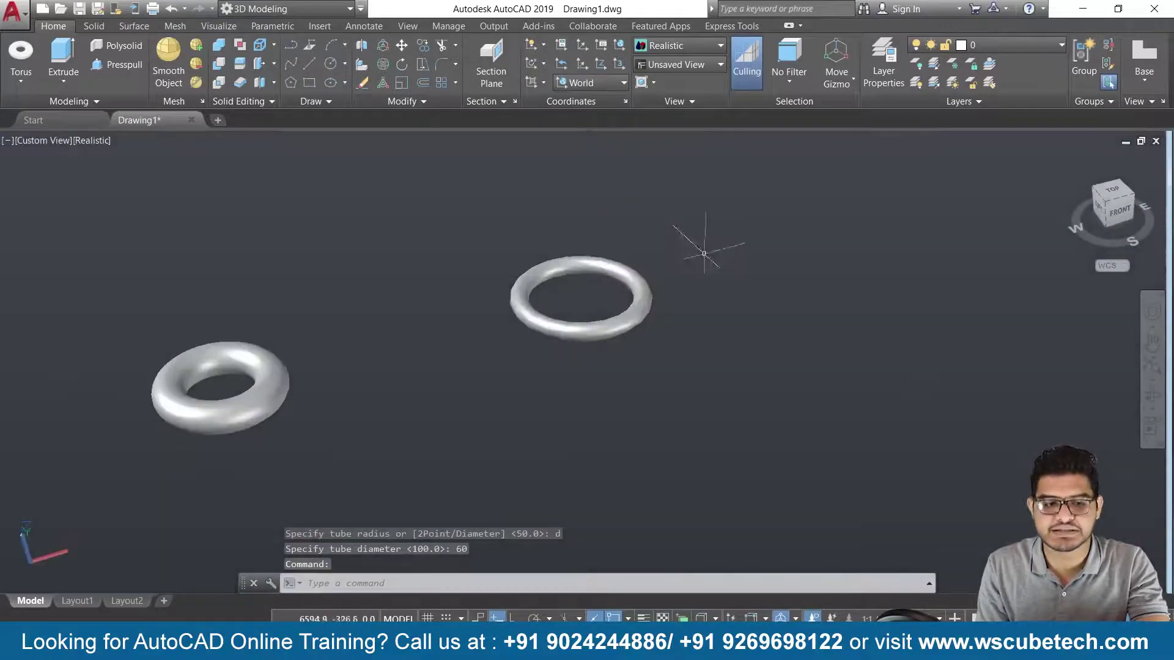
Step: Create a third torus through three picked circle points with a clicked tube radius
middle_click_drag(589, 279, 184, 342)
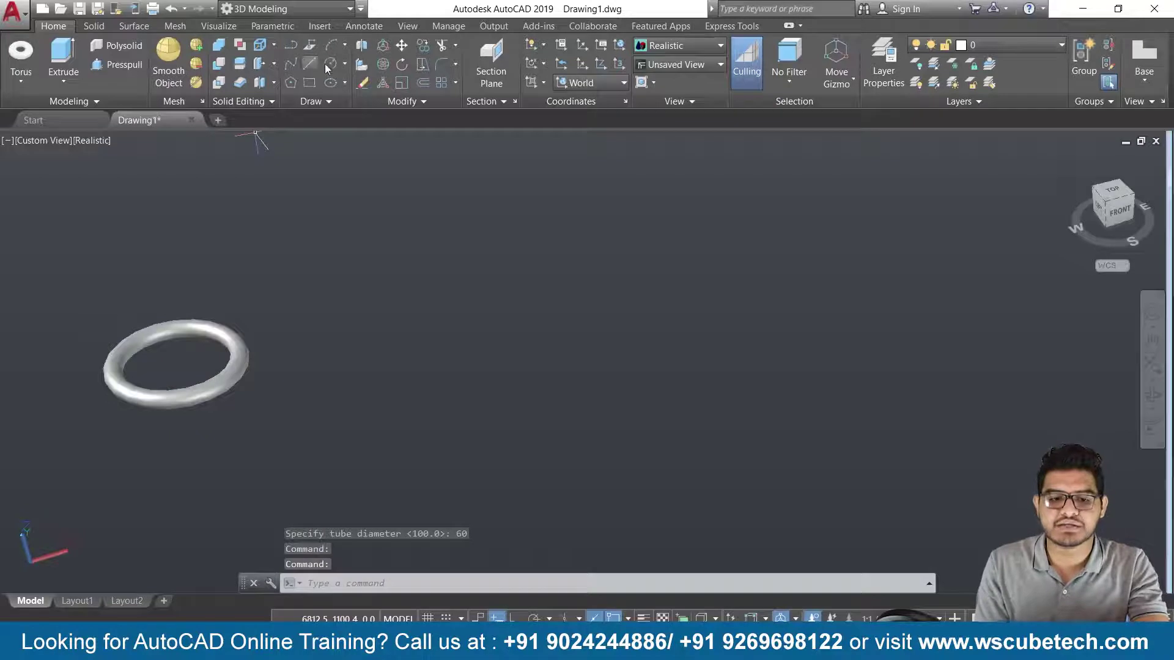
left_click(22, 54)
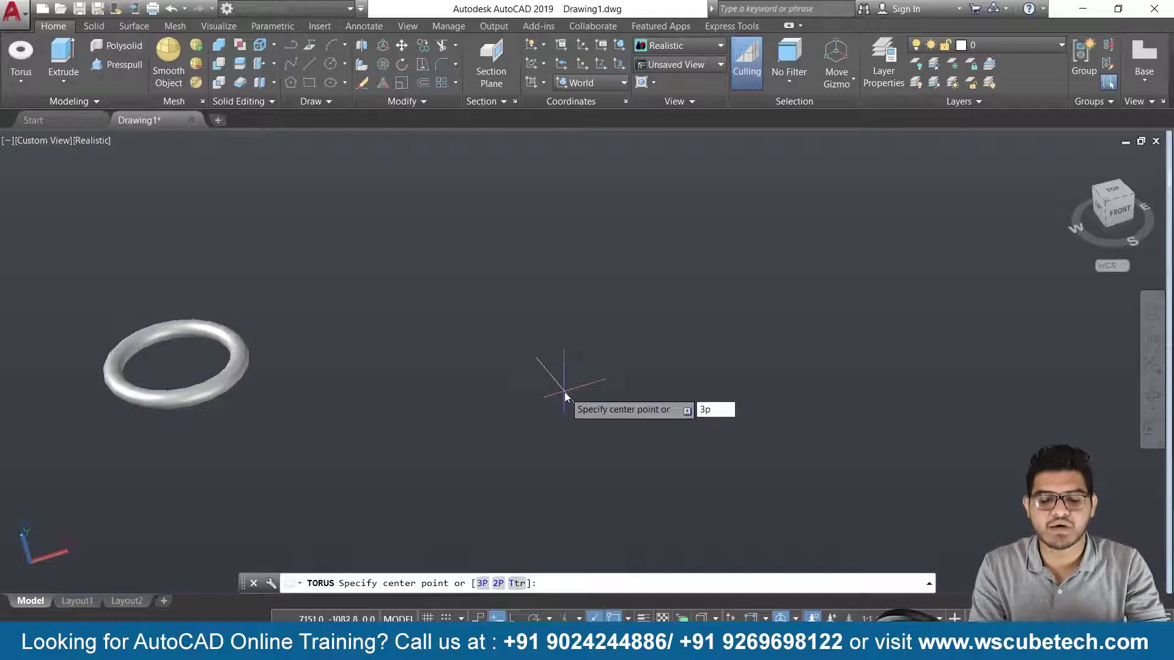
key("Return")
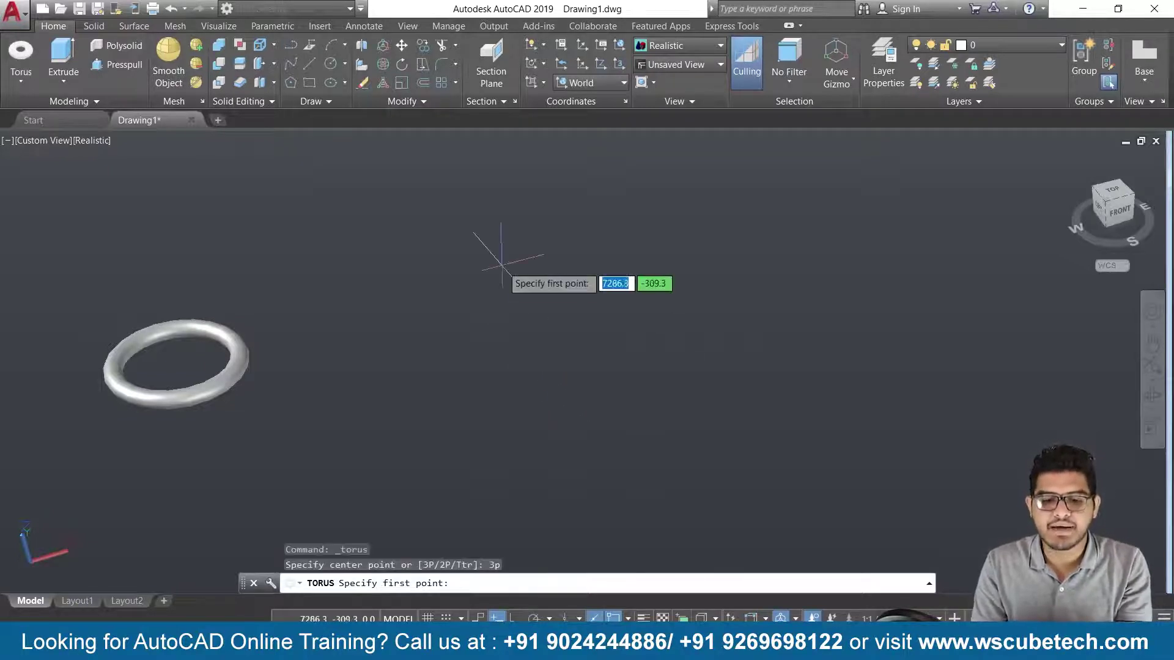
left_click(505, 283)
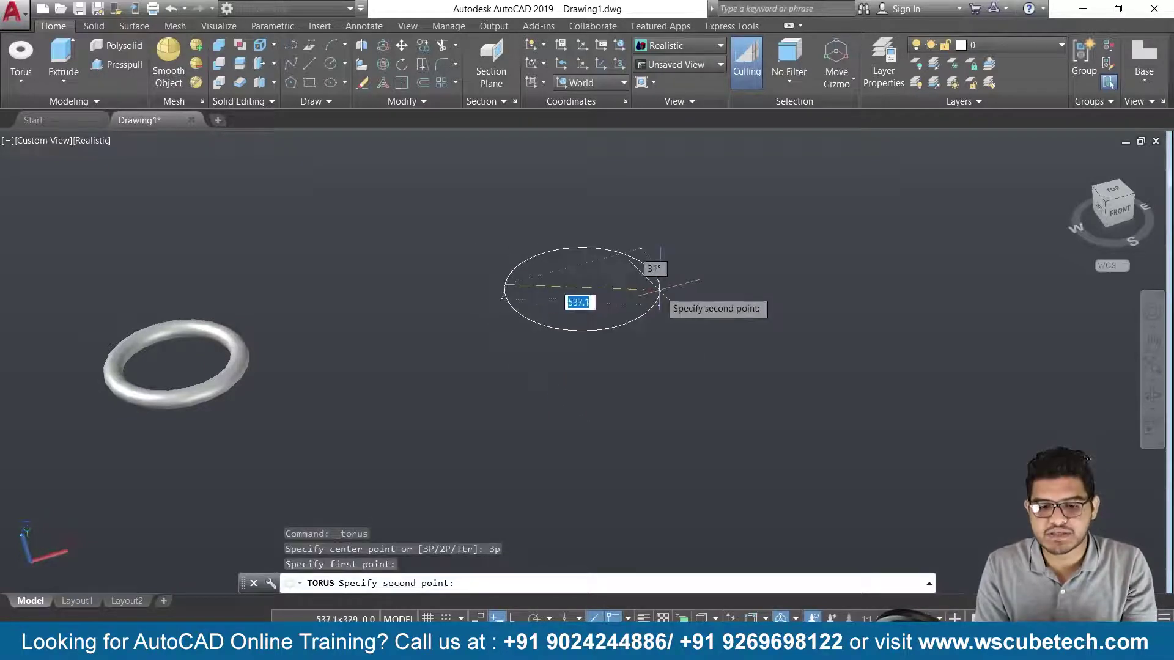
left_click(665, 211)
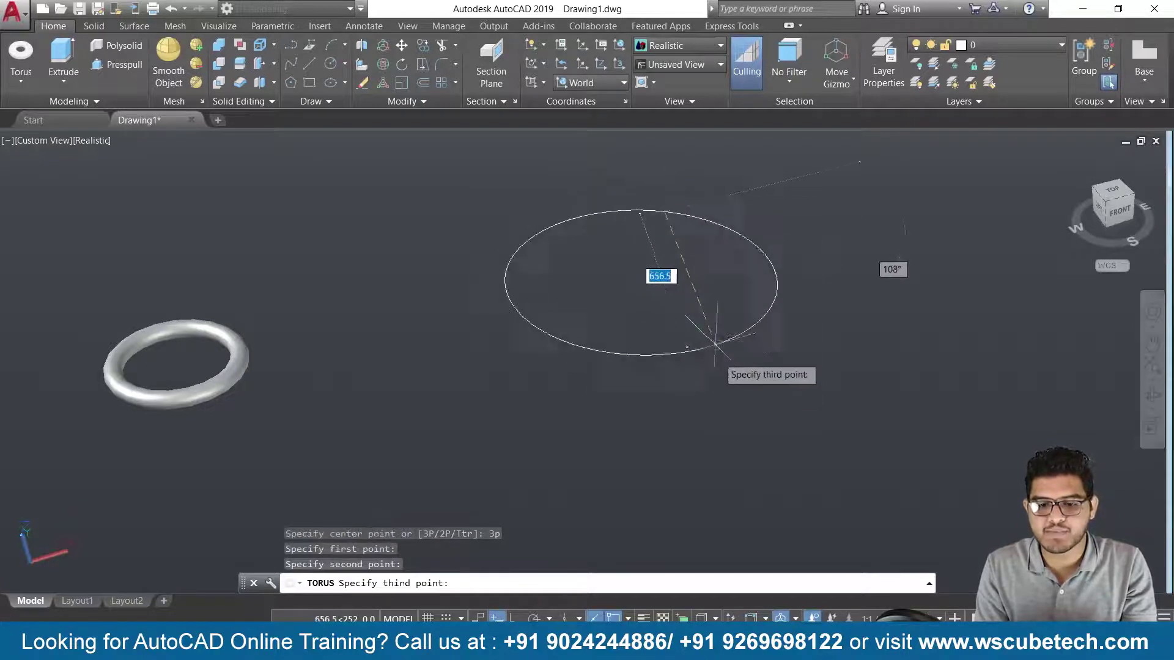
left_click(703, 396)
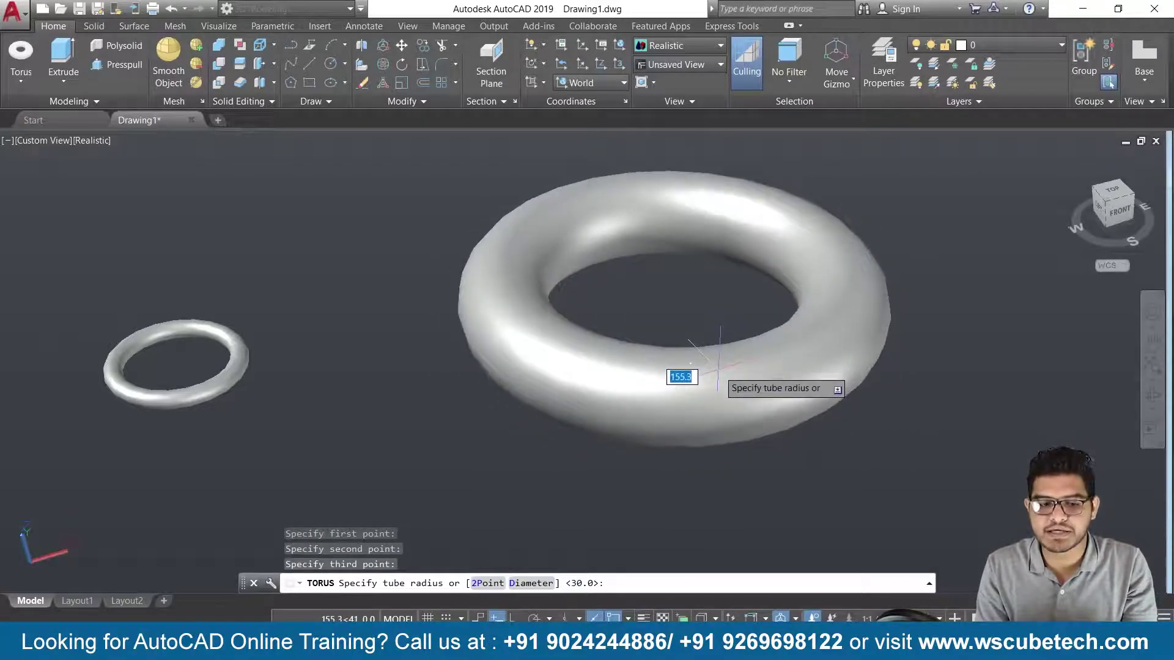
left_click(719, 370)
scroll(369, 423, "down", 3)
scroll(368, 423, "down", 1)
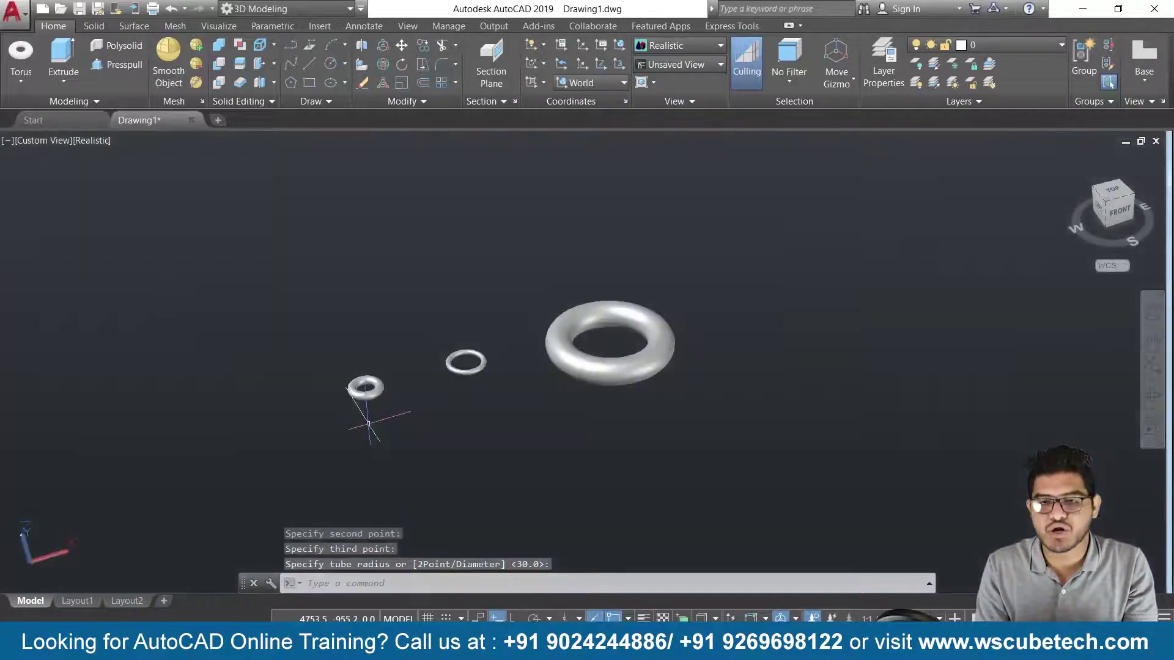
Step: Create a fourth torus using 2P diameter end points and a clicked tube radius
mouse_move(664, 350)
middle_mouse_down()
mouse_move(453, 401)
mouse_move(571, 364)
middle_mouse_up()
scroll(456, 398, "up", 1)
scroll(459, 394, "up", 2)
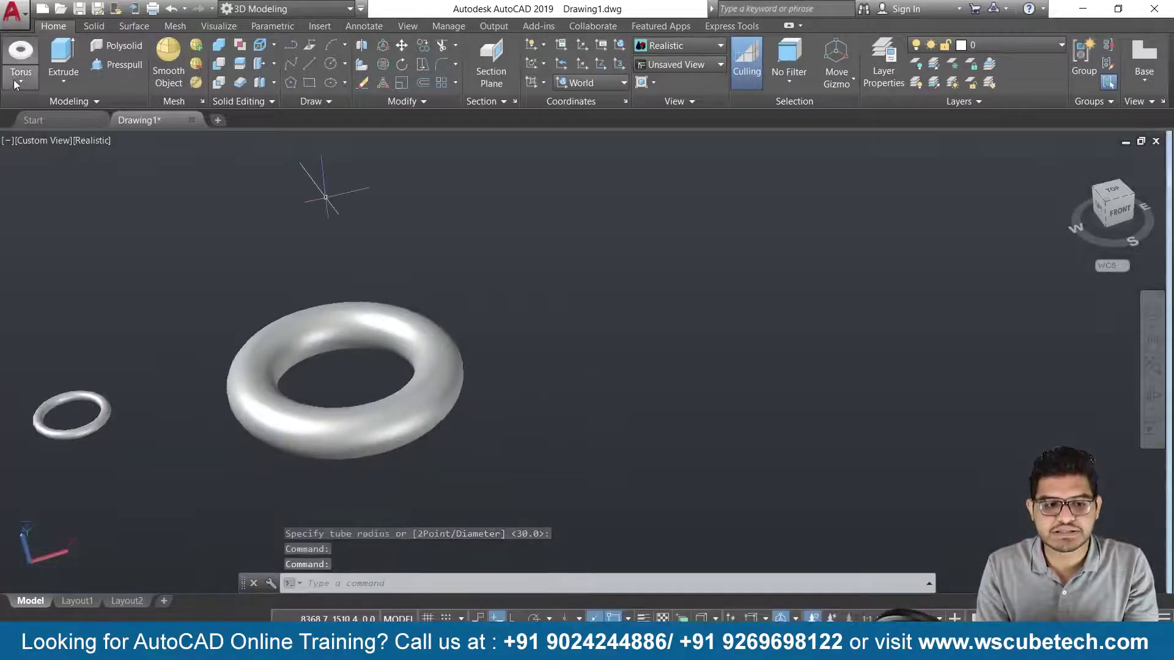
left_click(21, 54)
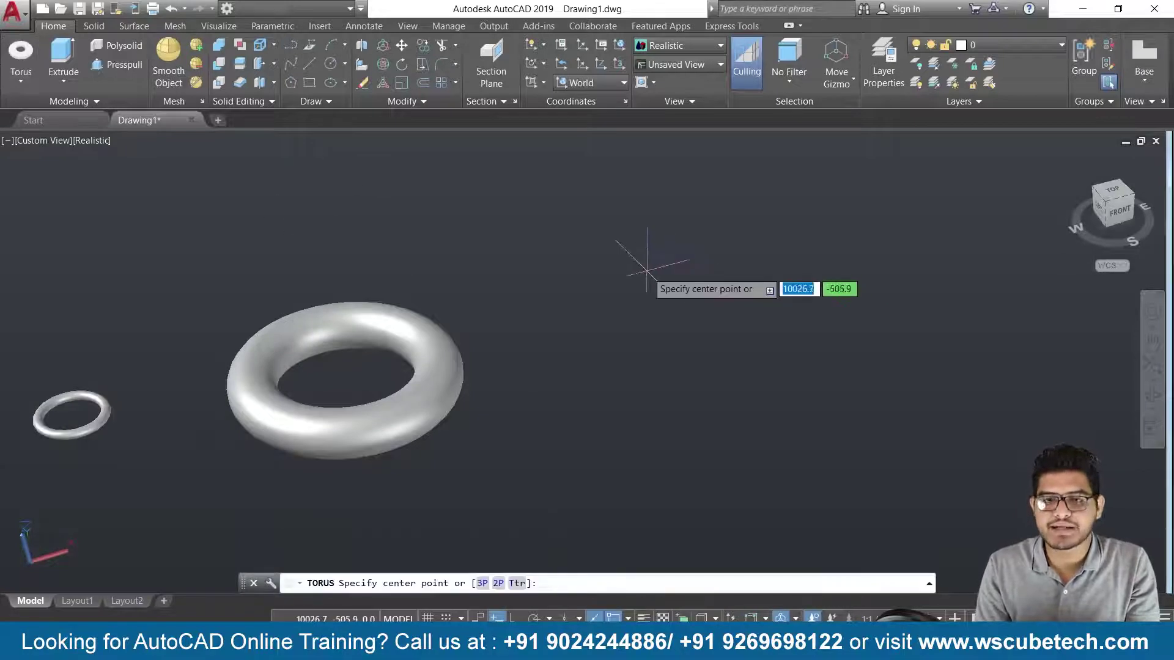
type("2p")
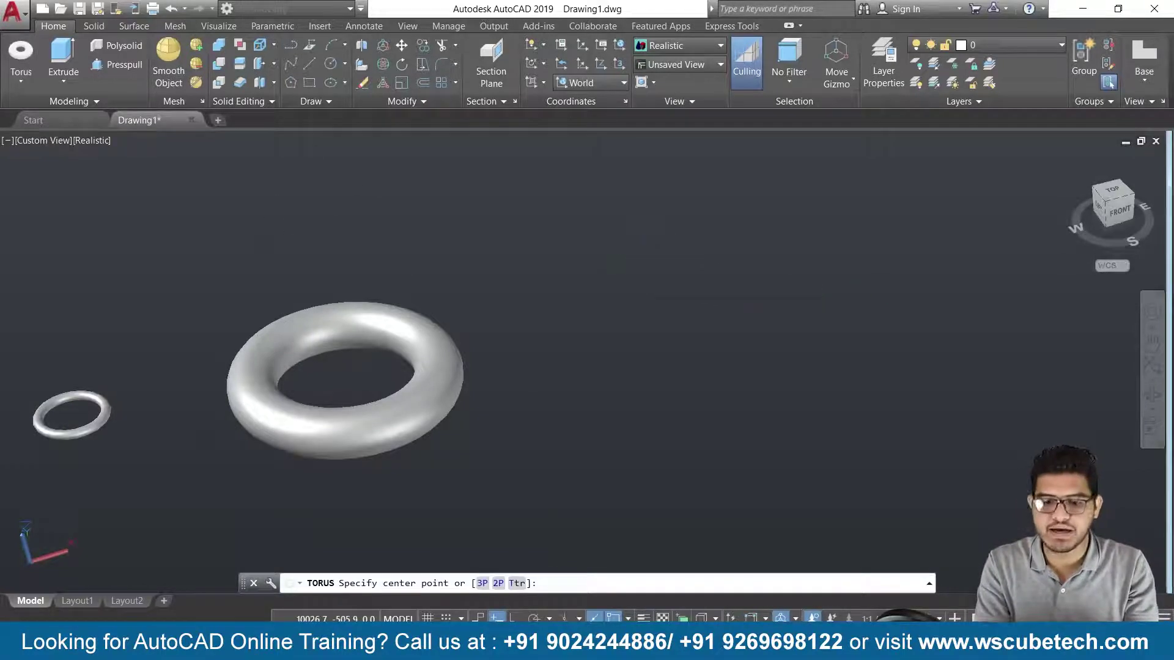
key("Return")
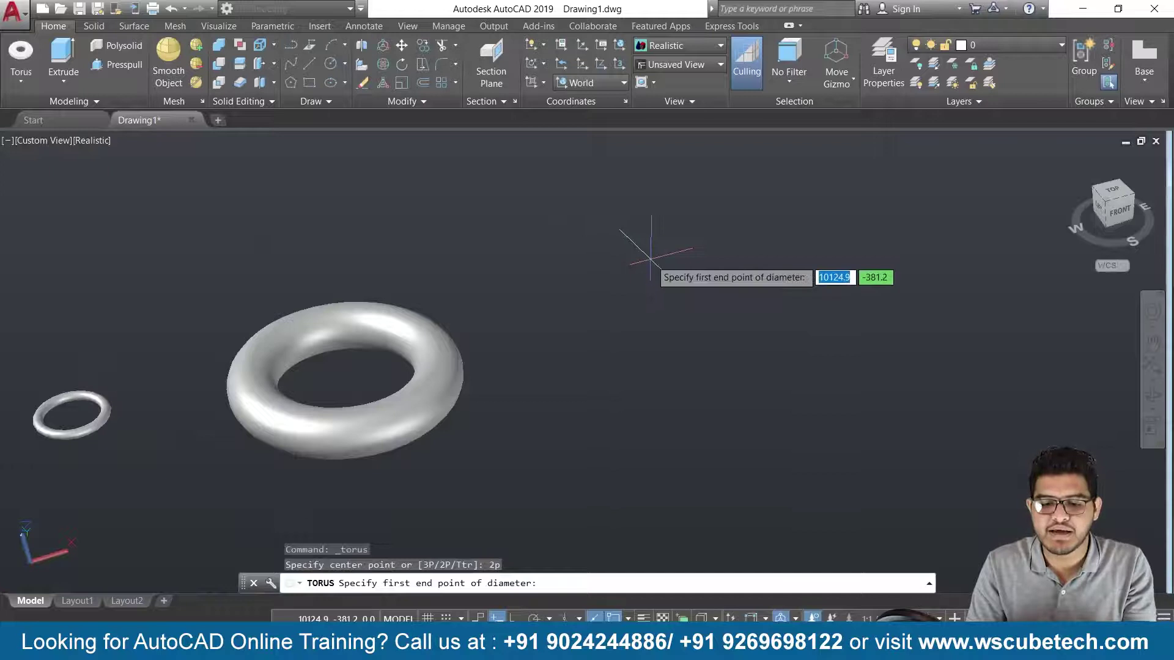
left_click(643, 259)
left_click(773, 407)
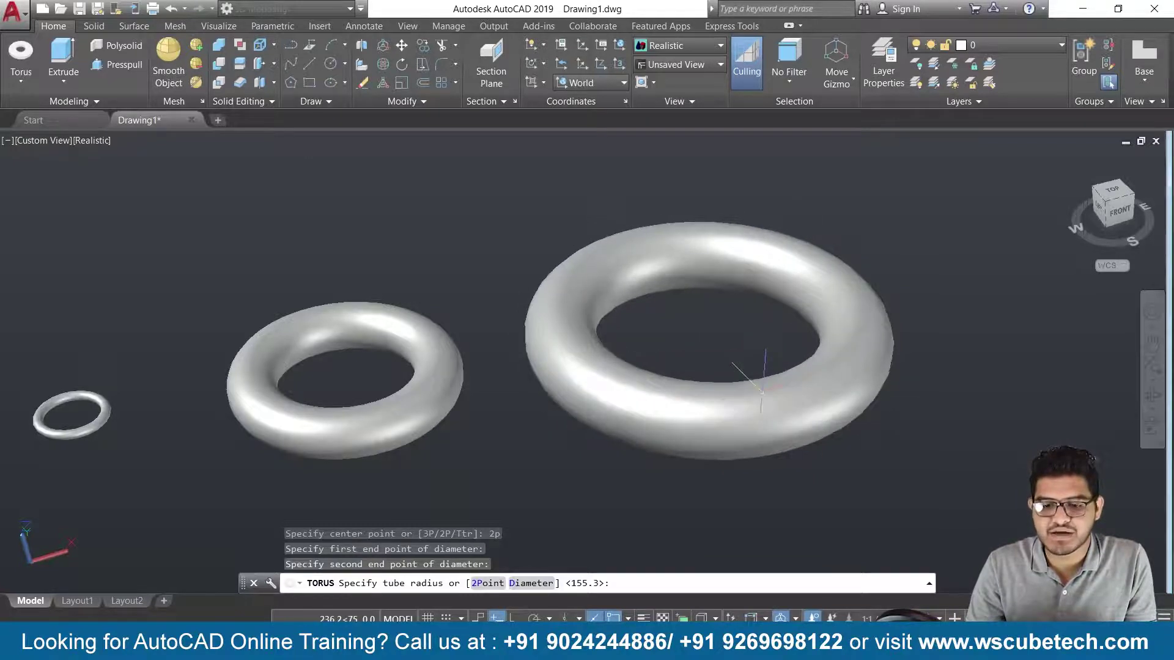
left_click(761, 391)
scroll(943, 368, "down", 2)
mouse_move(921, 407)
middle_mouse_down()
mouse_move(721, 400)
mouse_move(546, 455)
middle_mouse_up()
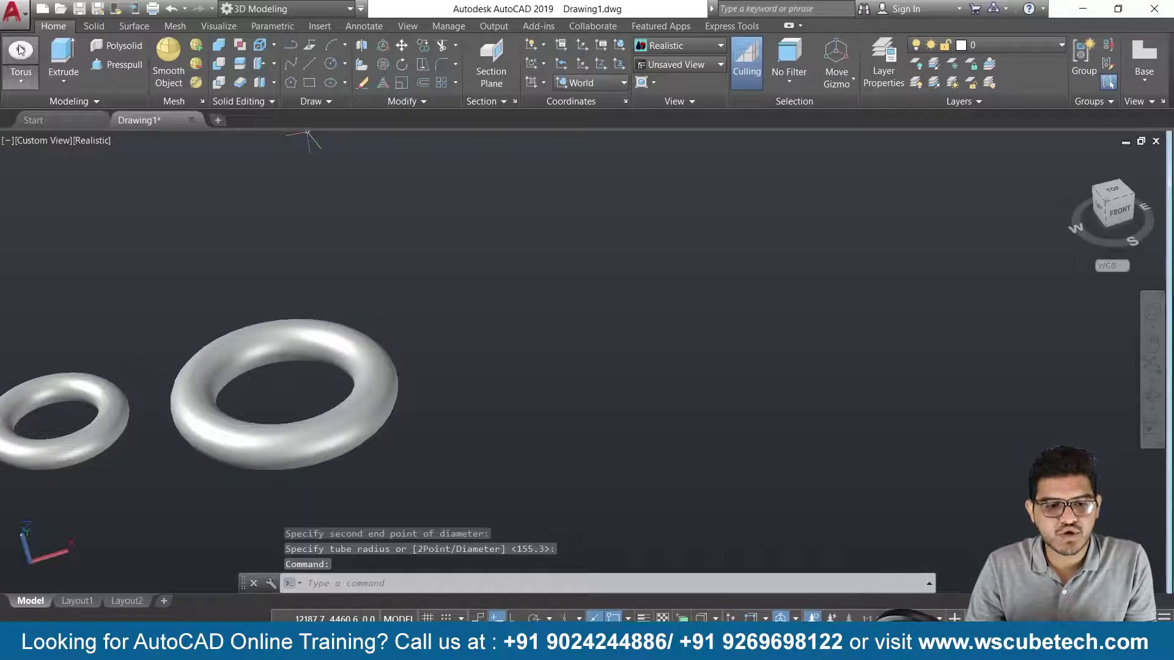
Step: Draw two lines, one rising to the upper right and one lower running right
left_click(309, 72)
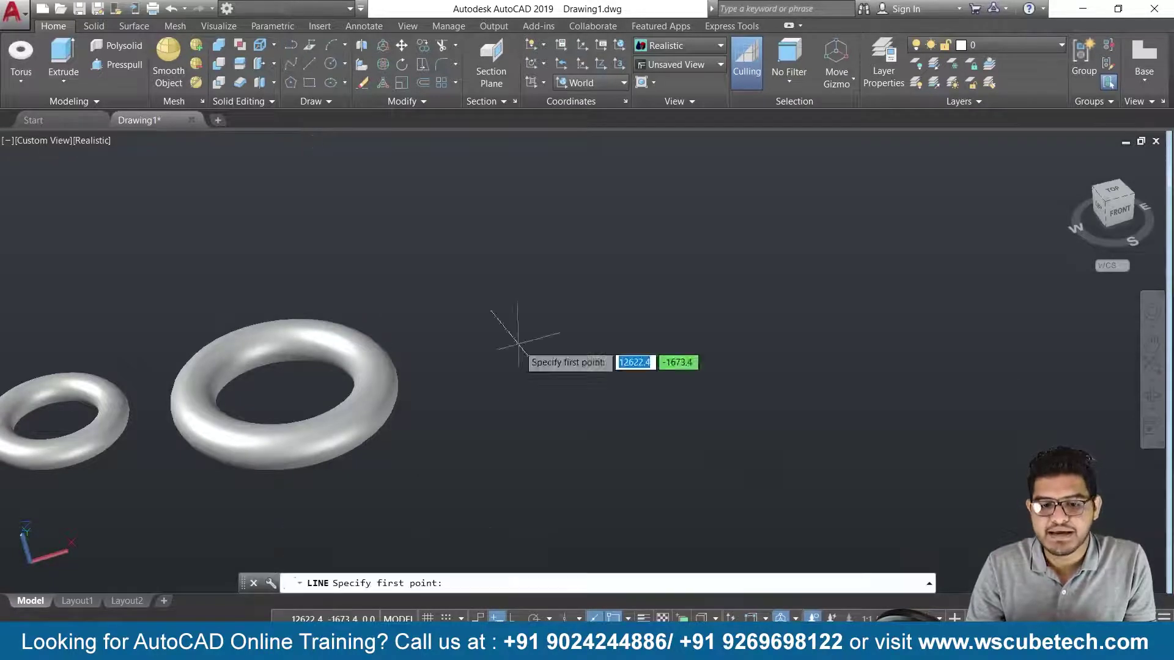
left_click(518, 343)
left_click(757, 204)
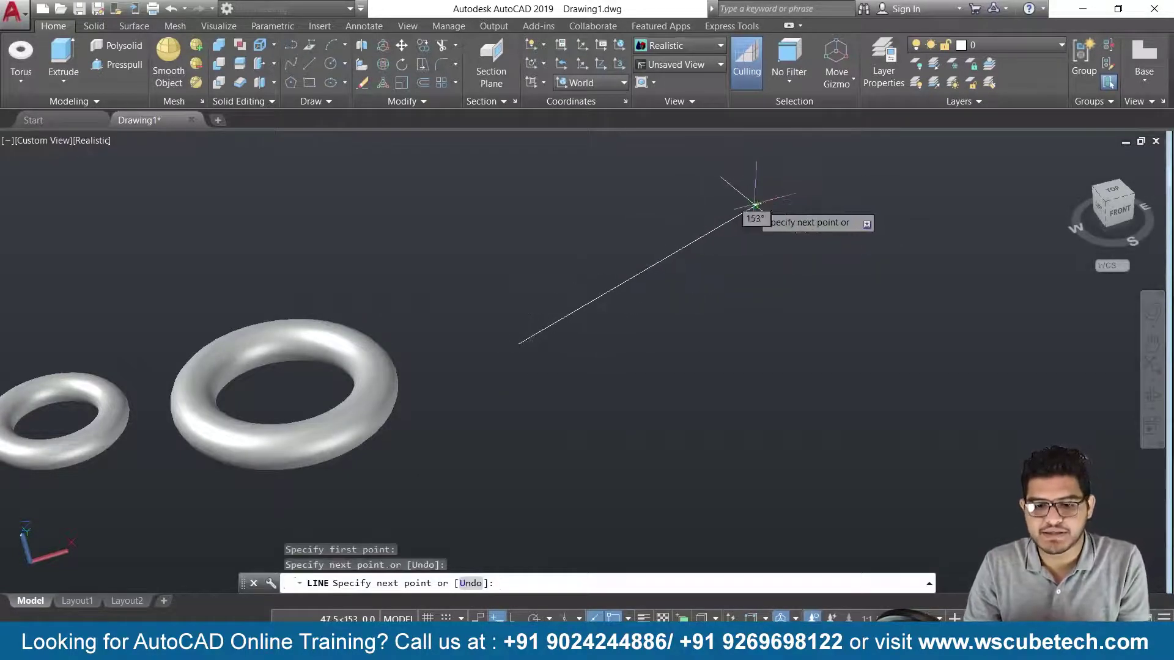
key("Return")
key("Return")
left_click(574, 435)
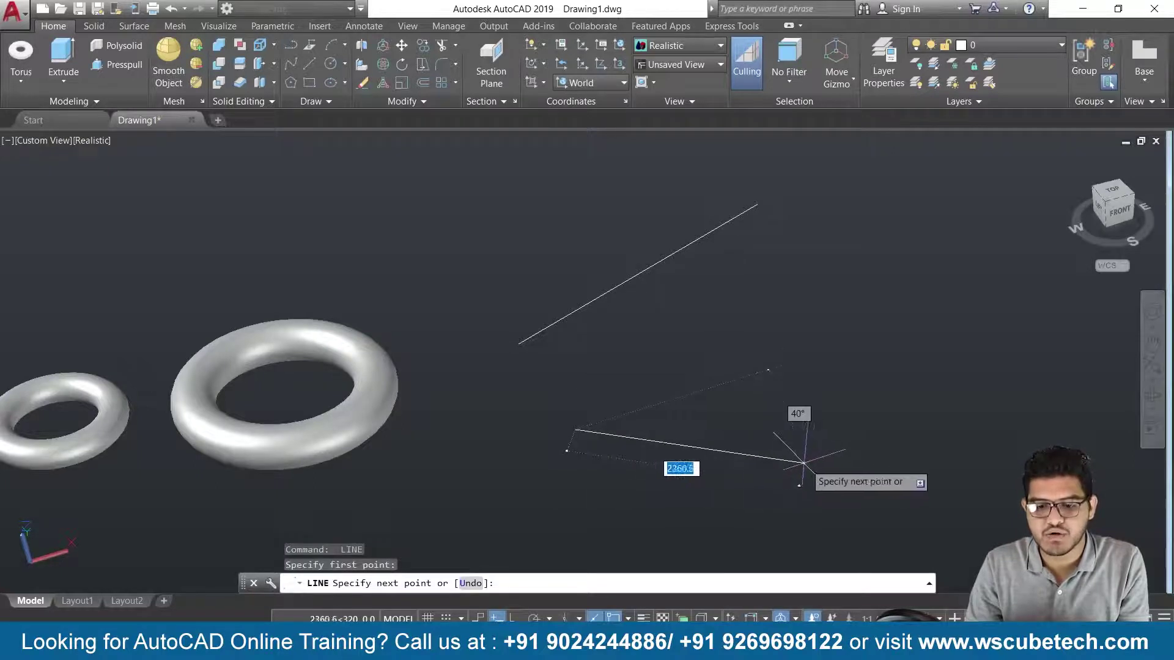
left_click(847, 459)
key("Return")
type("TO")
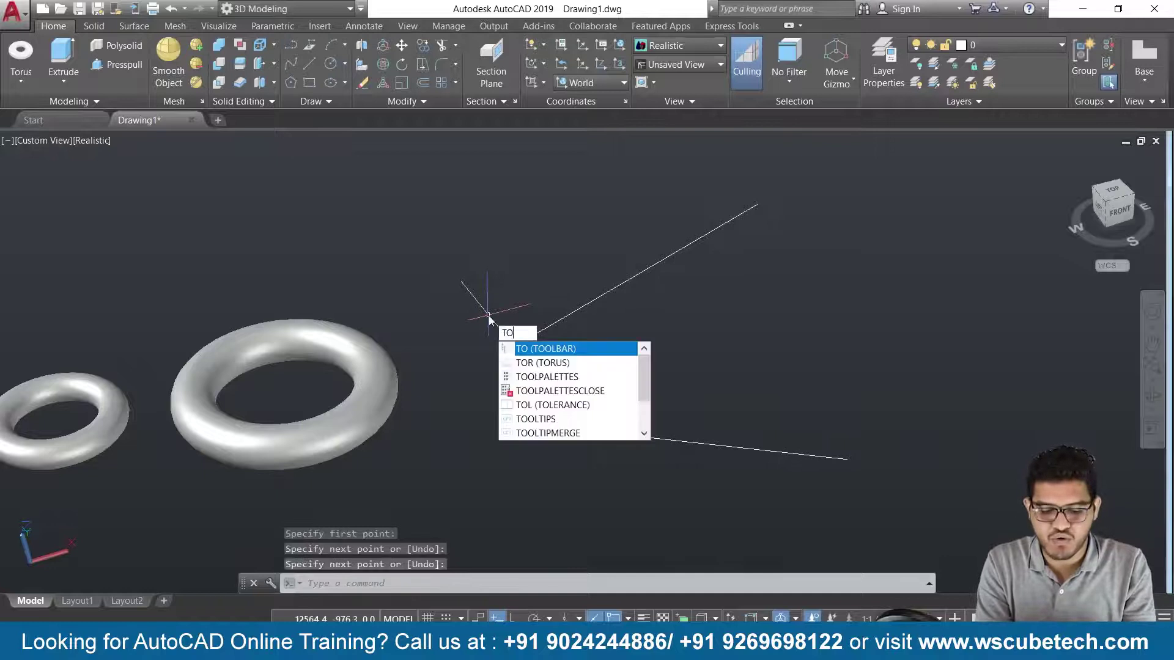
Step: Create a Ttr torus tangent to both lines with radius 200 and tube radius 30
type("r")
key("Return")
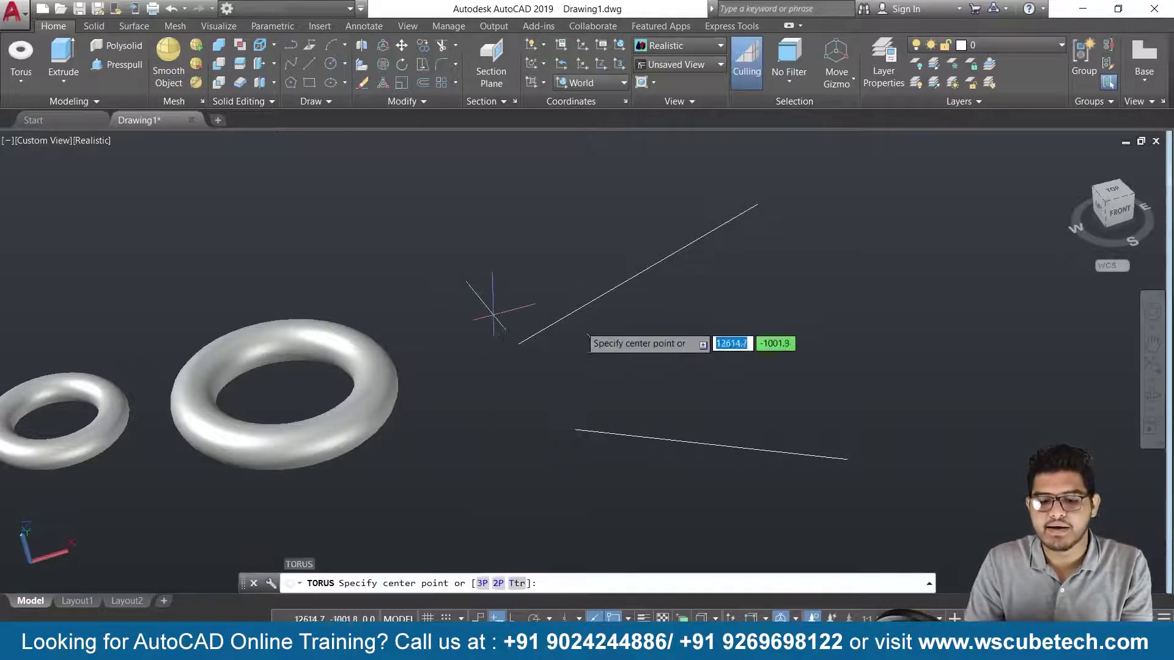
left_click(516, 584)
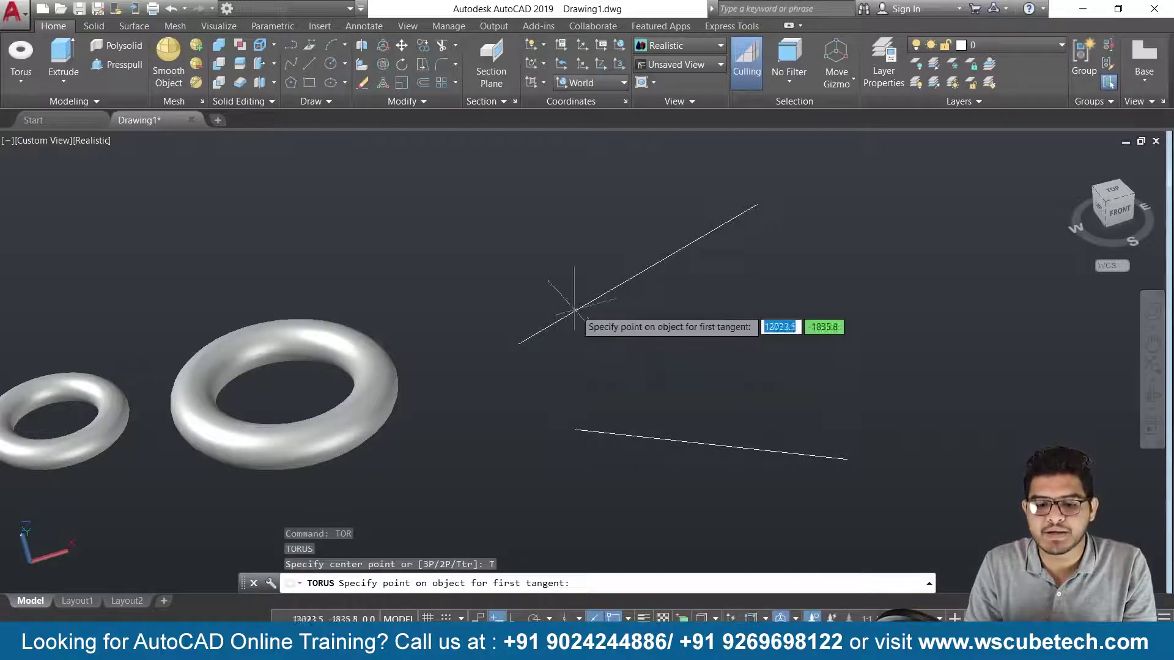
left_click(639, 276)
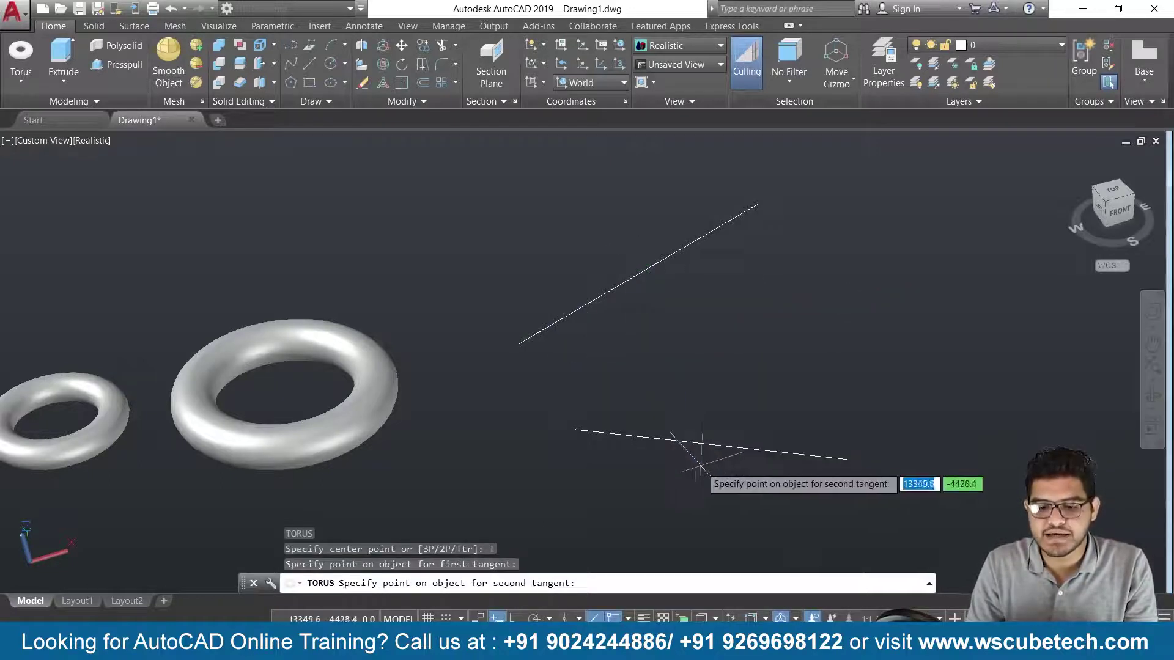
left_click(718, 445)
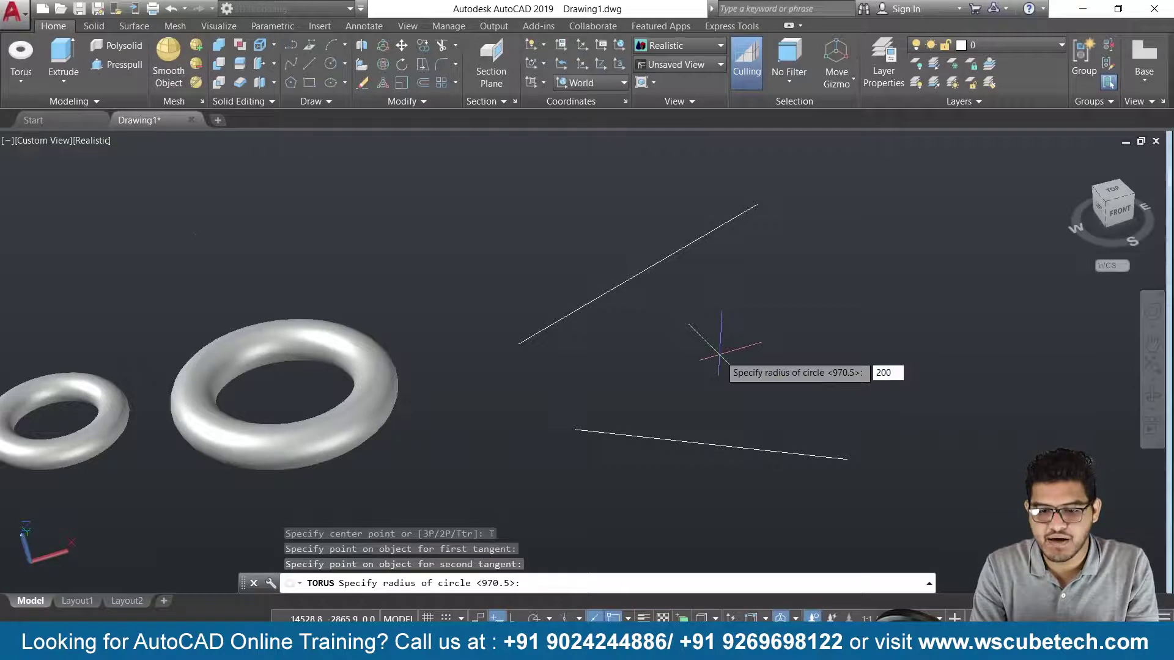
key("Return")
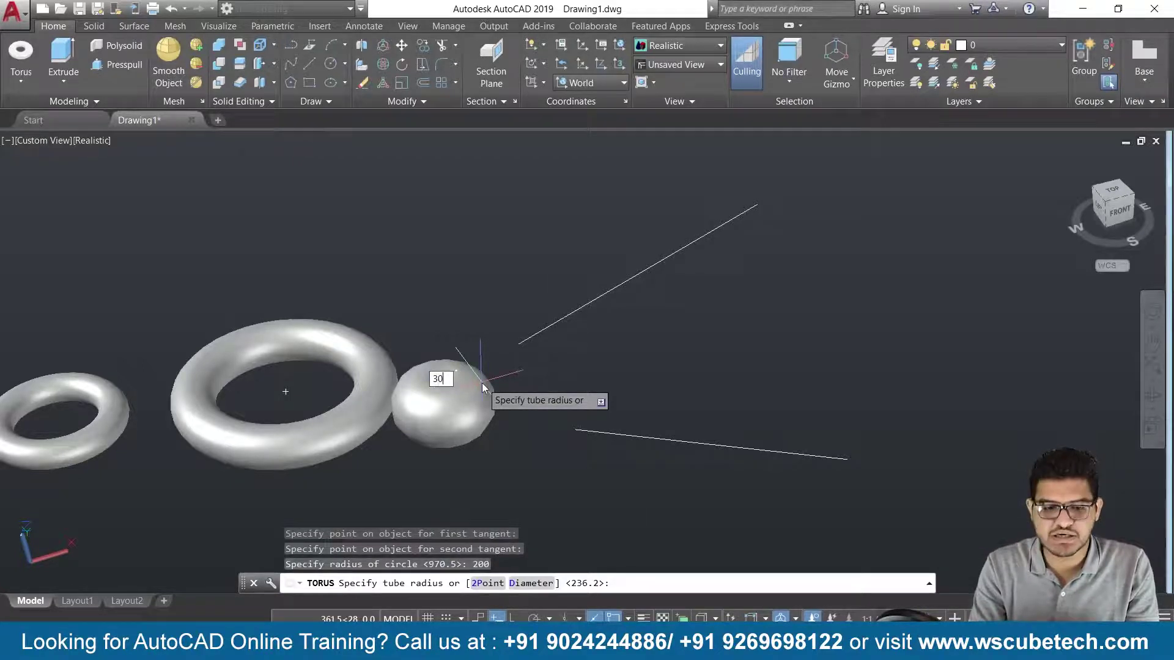
key("Return")
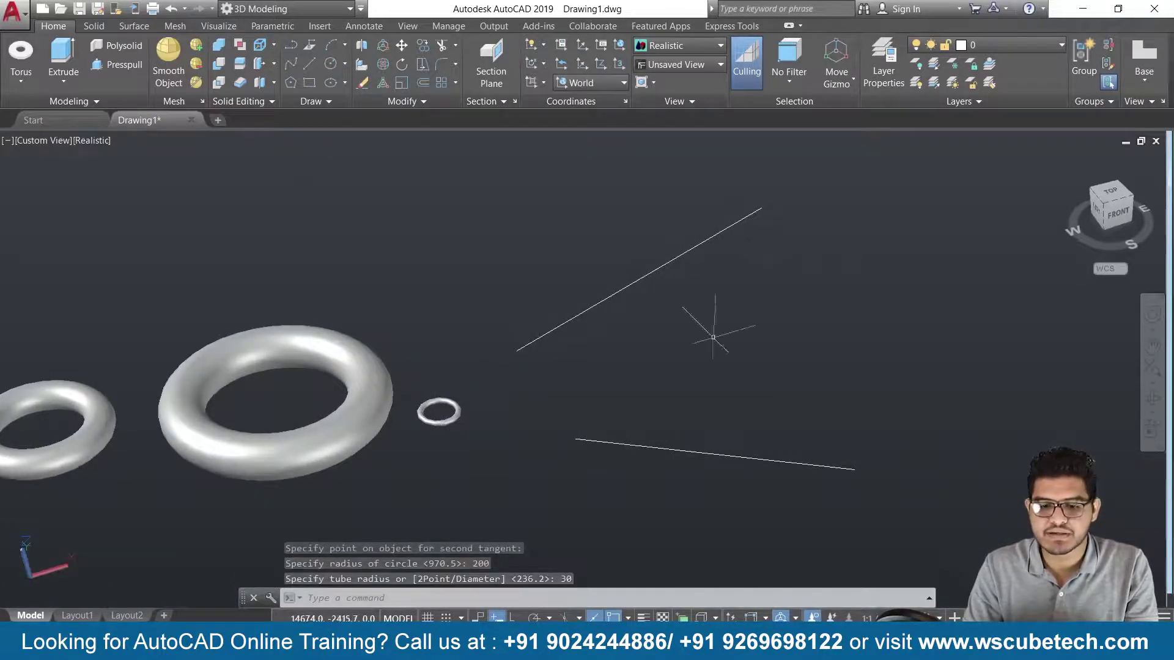
scroll(712, 337, "up", 2)
scroll(713, 336, "down", 1)
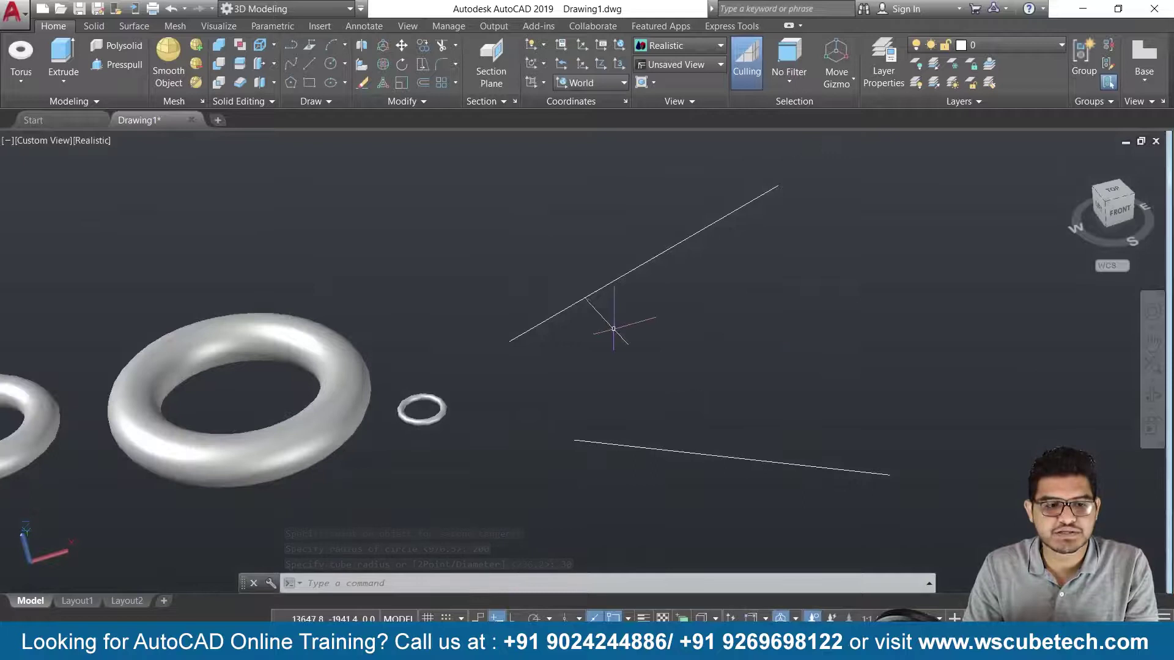
Step: Make a fat 2P torus between the two lines with a two-point tube radius
key("Return")
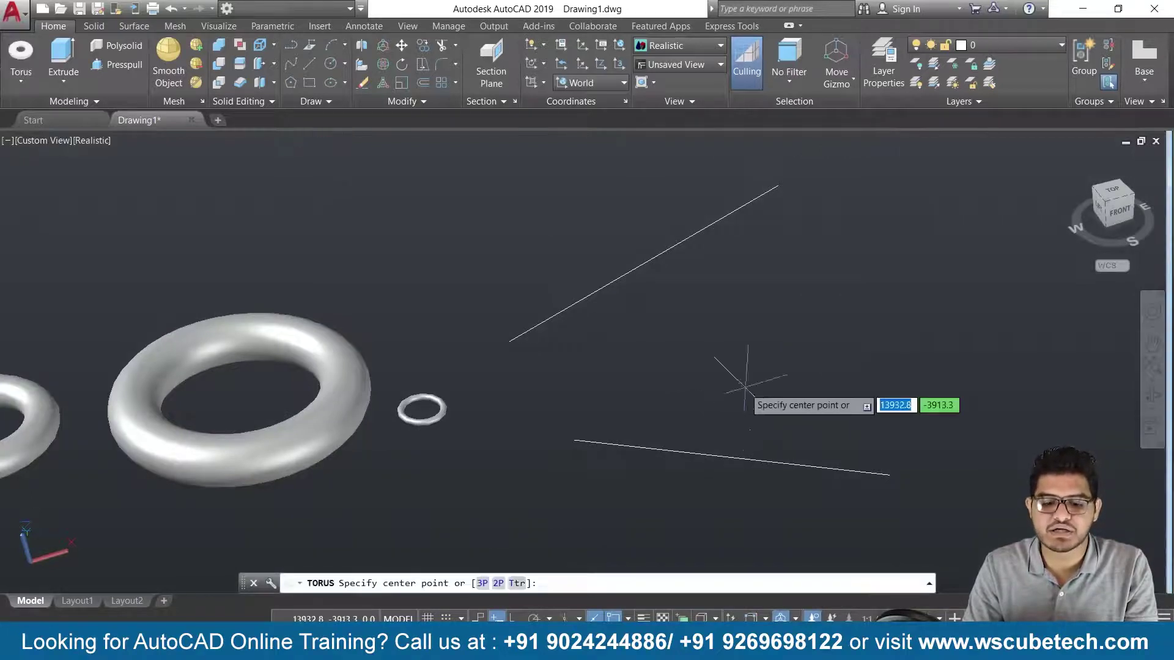
left_click(498, 584)
left_click(675, 243)
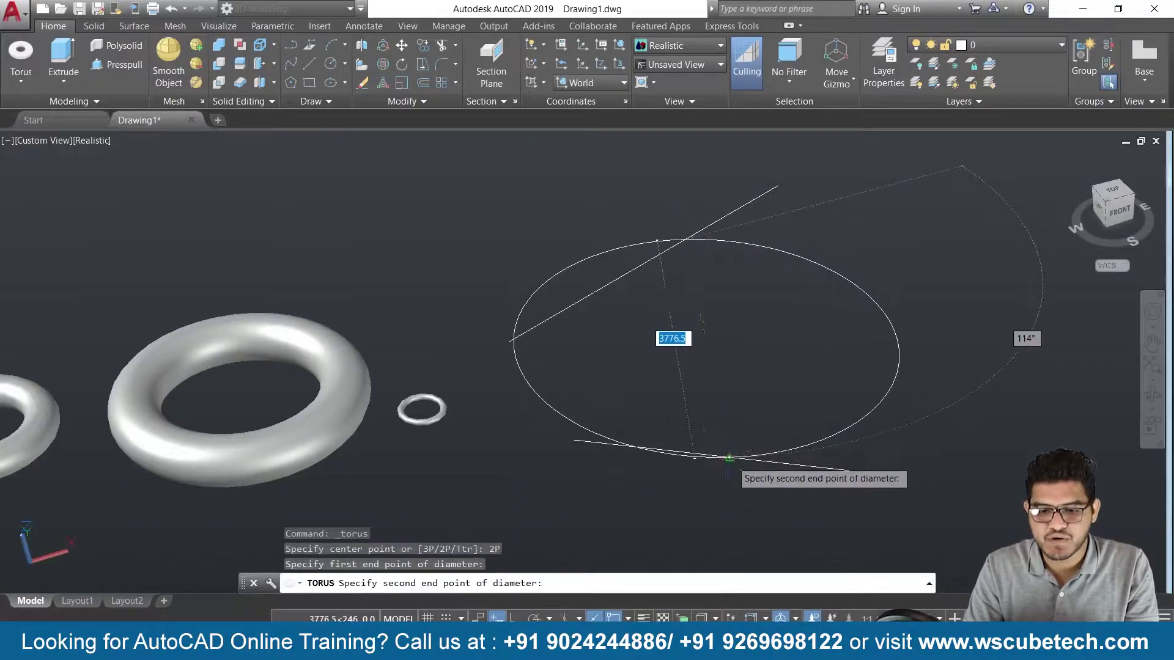
left_click(729, 457)
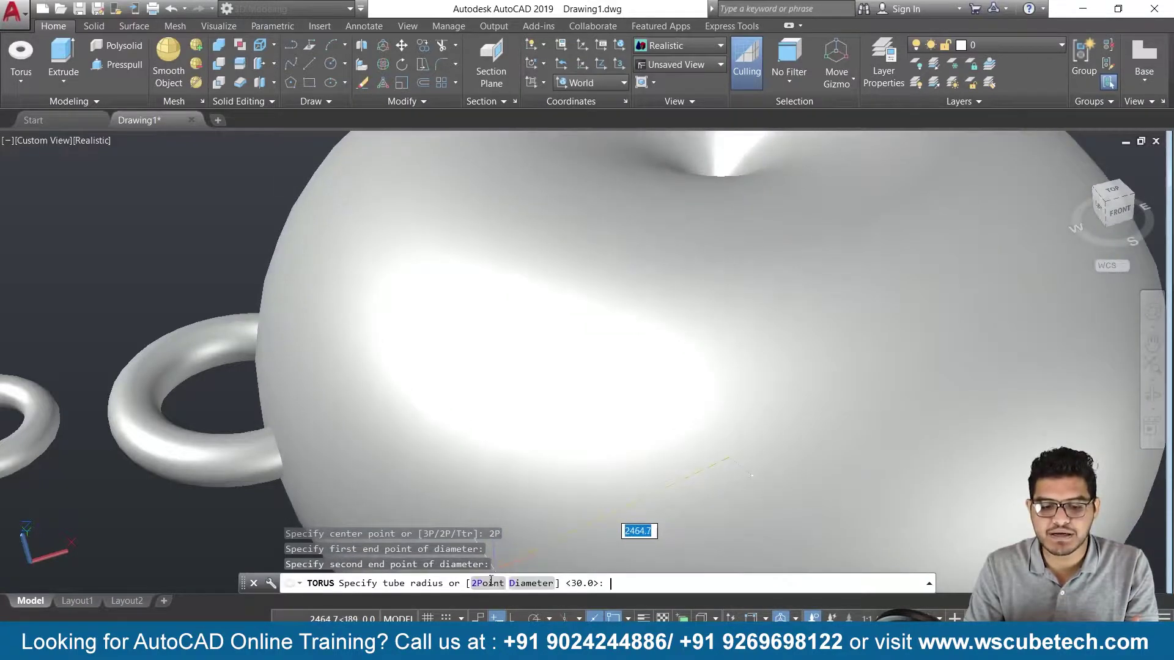
left_click(488, 582)
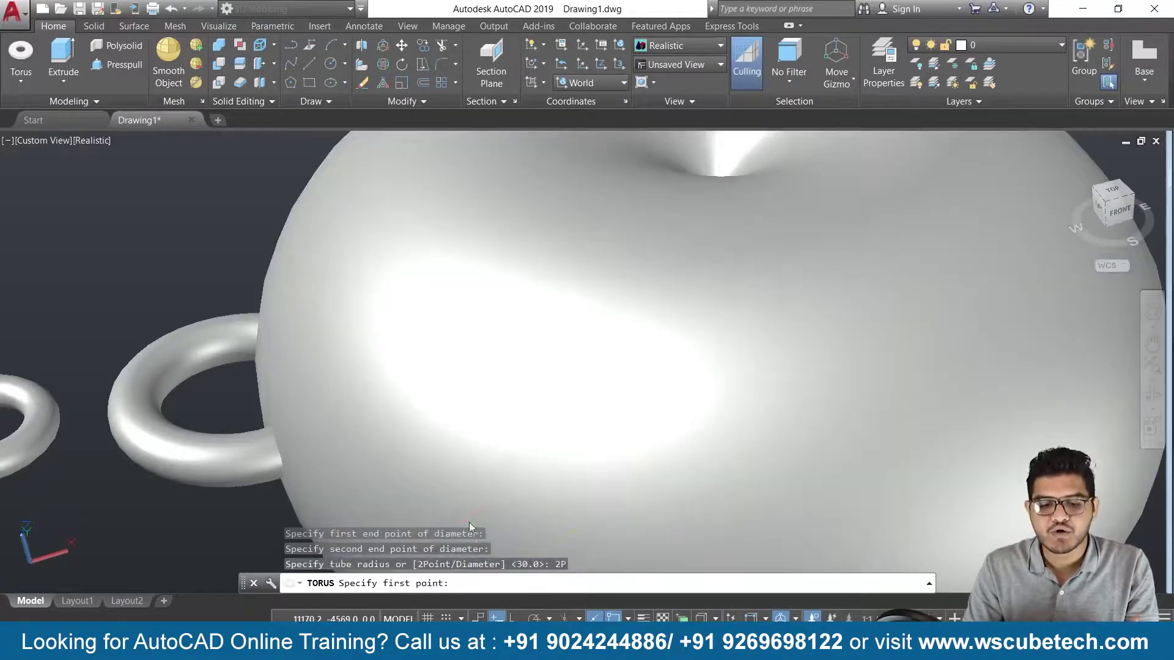
left_click(241, 396)
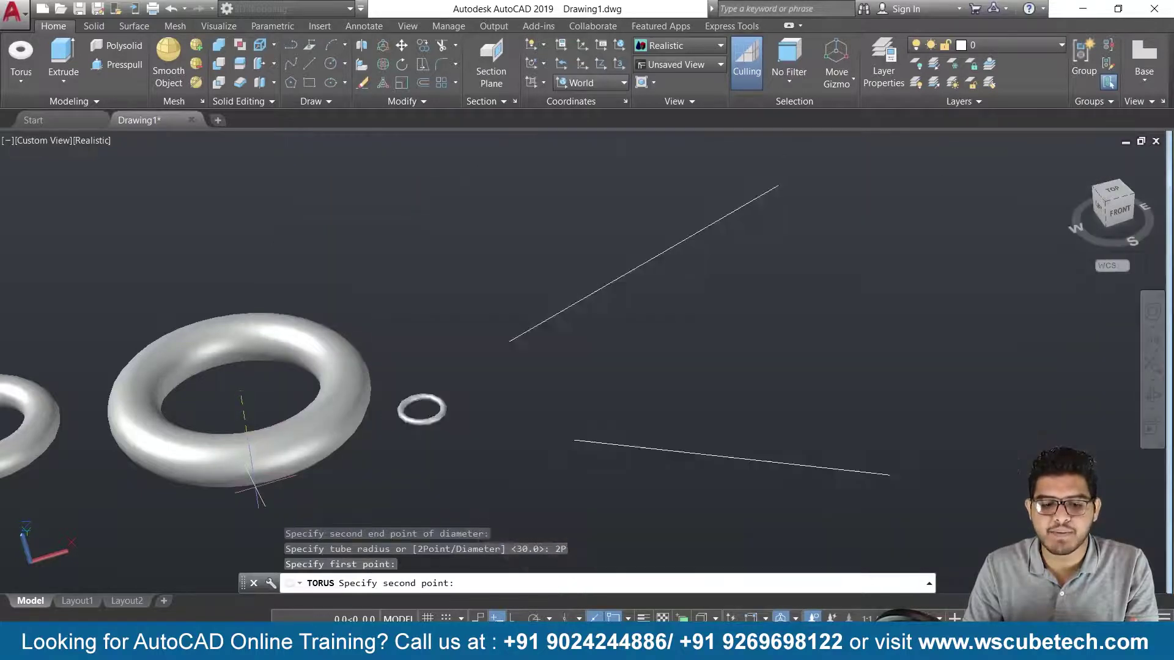
left_click(244, 407)
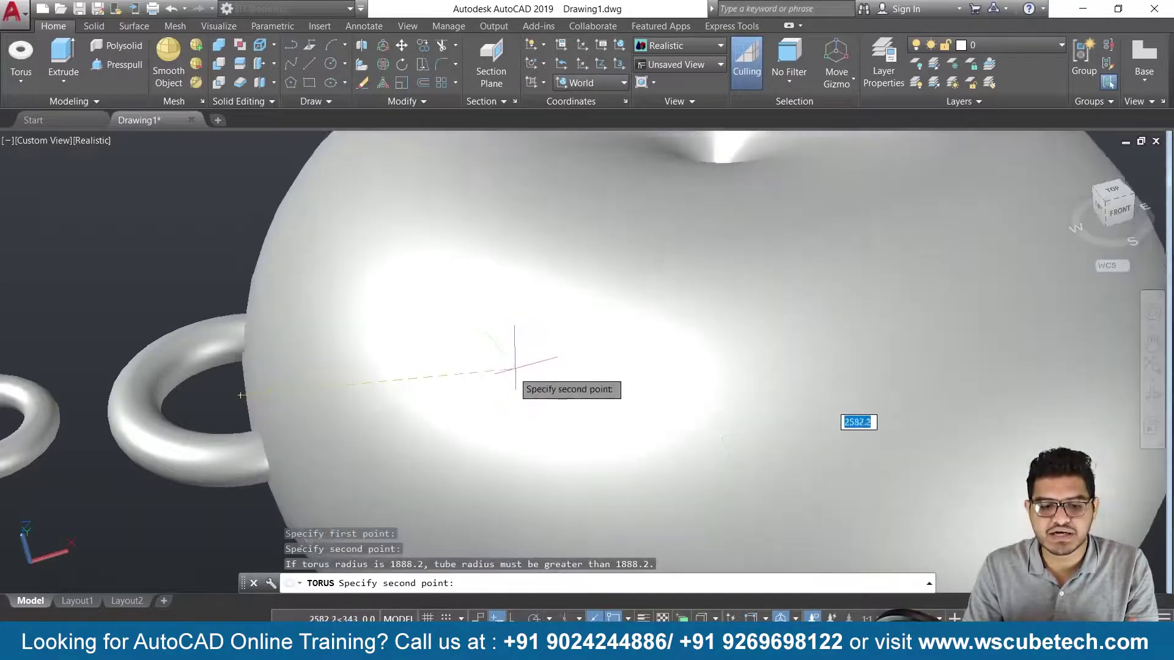
left_click(256, 507)
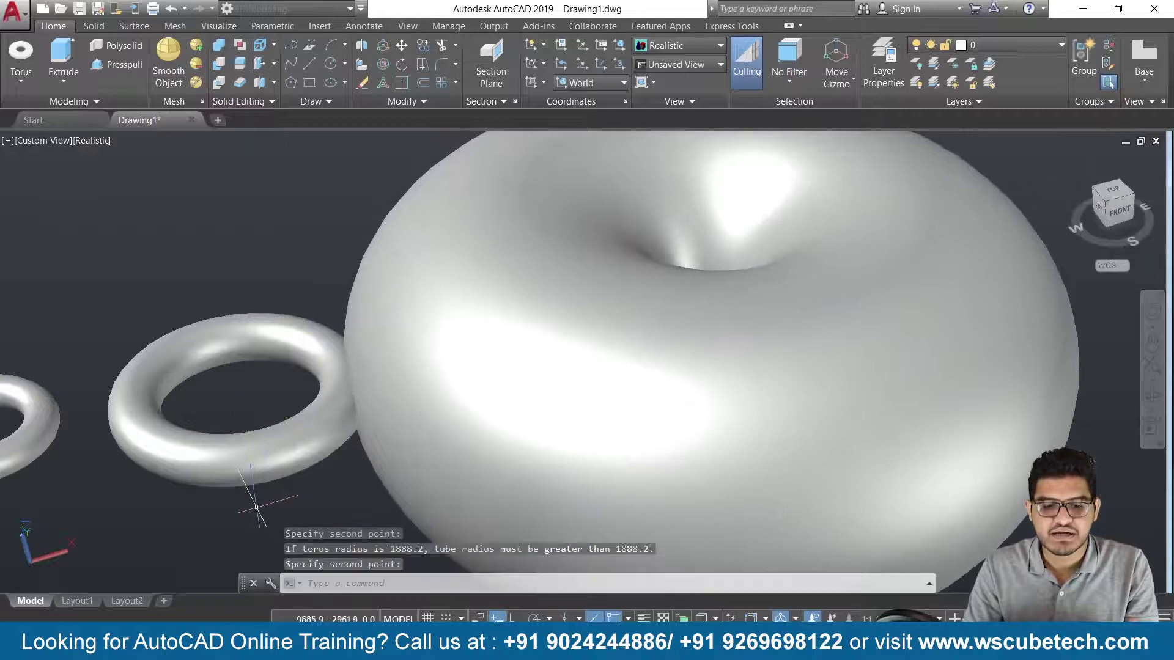
scroll(602, 404, "down", 3)
scroll(597, 394, "down", 3)
scroll(584, 409, "up", 2)
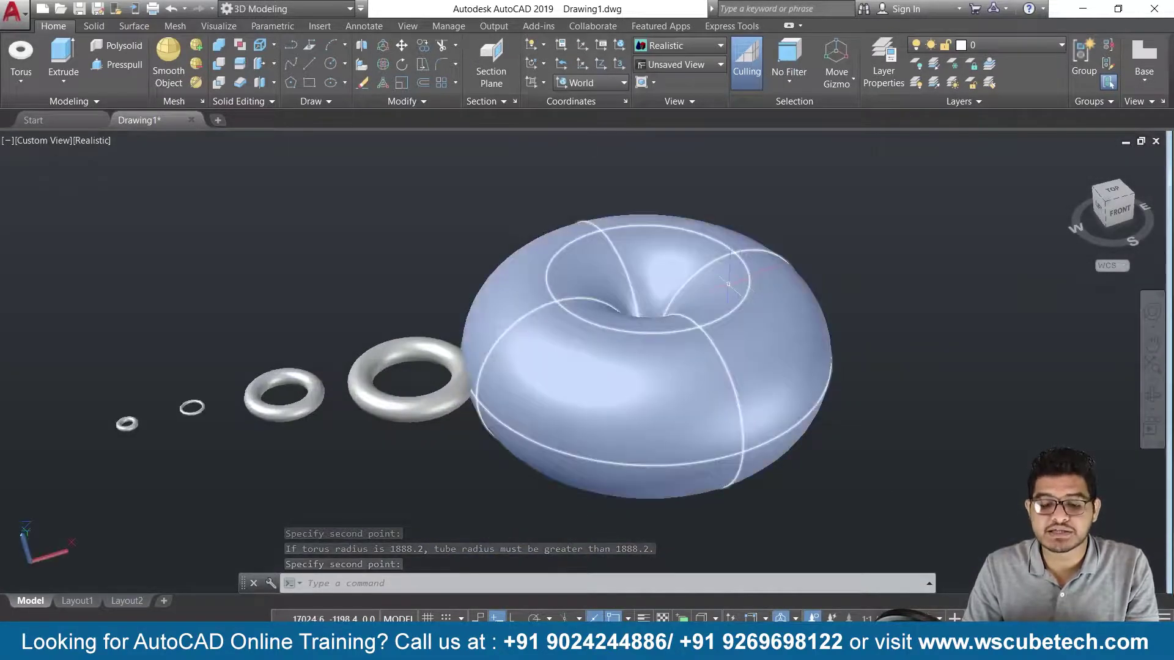
Step: Erase all eight objects (six tori, two lines), then switch to the PowerPoint slide show
scroll(391, 263, "down", 3)
scroll(385, 265, "down", 1)
scroll(395, 282, "up", 2)
scroll(395, 283, "up", 2)
key("ctrl+a")
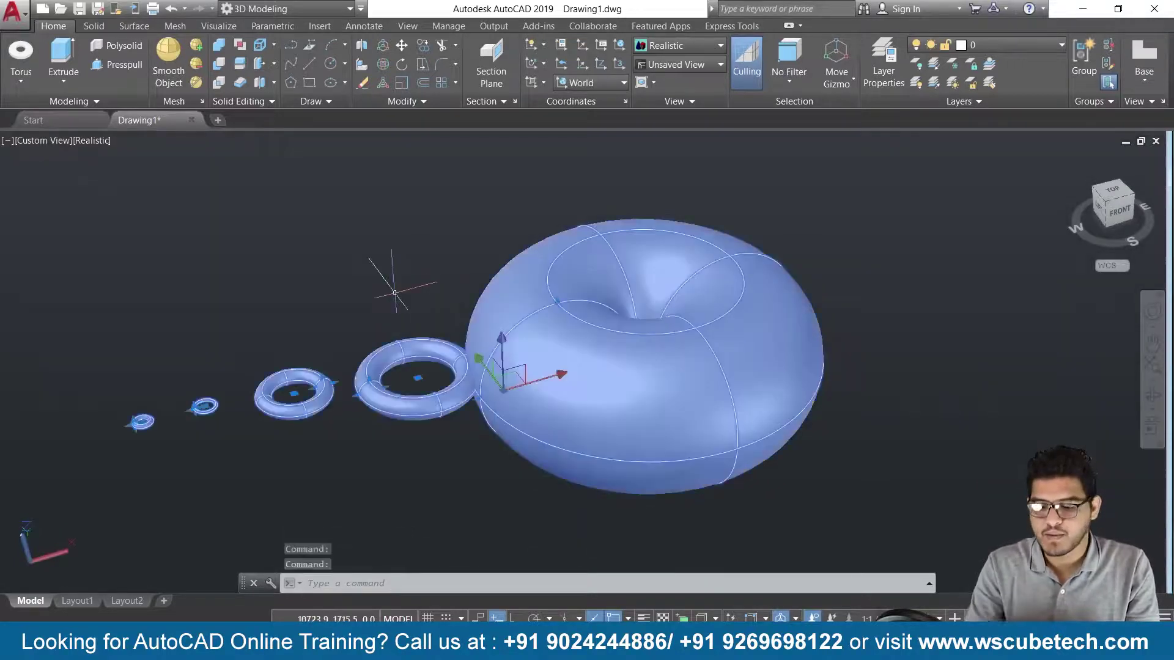
key("Delete")
key("alt+Tab")
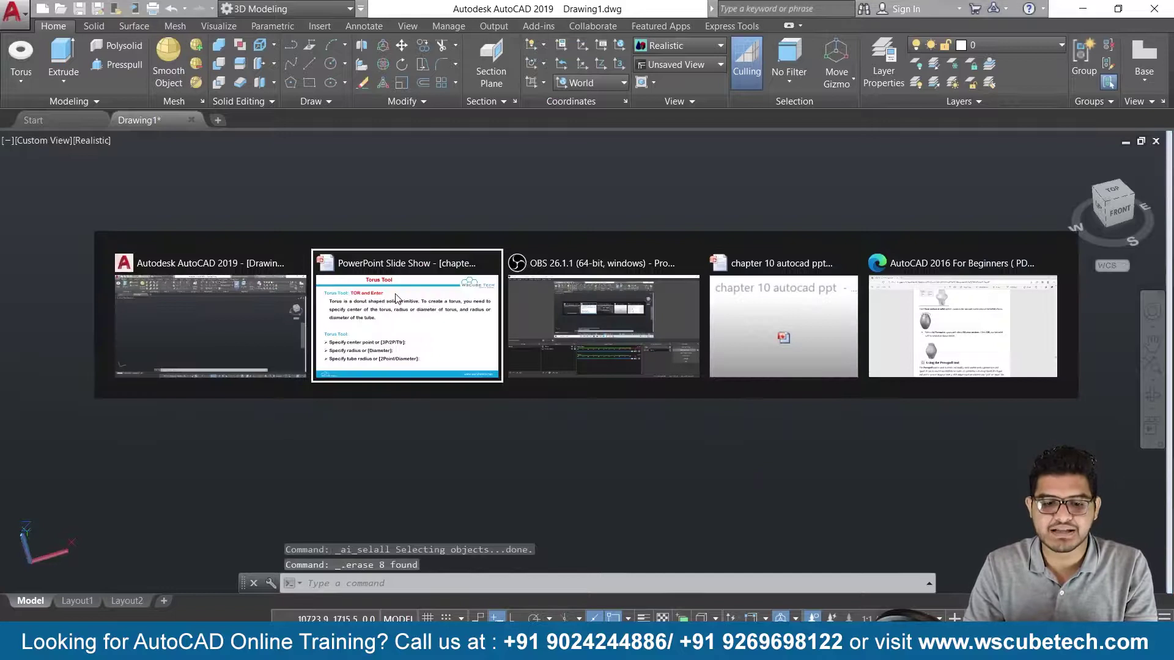